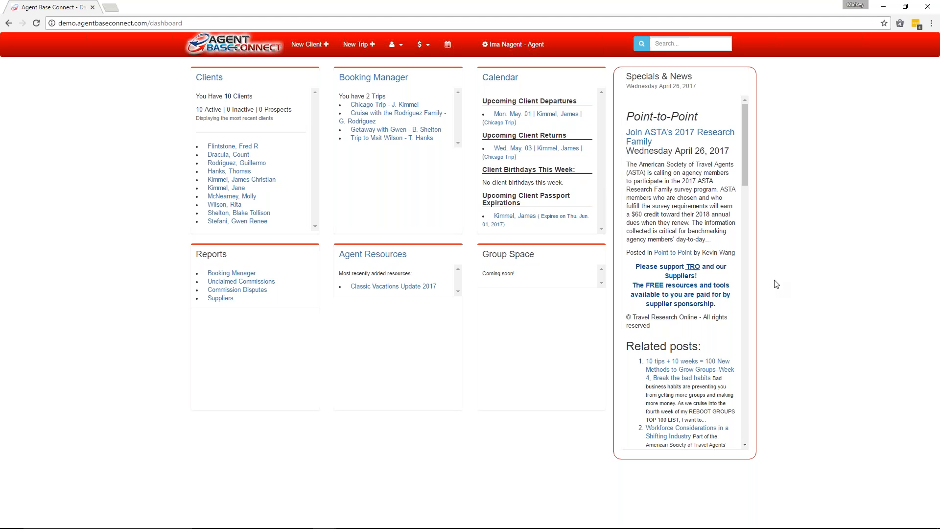
# - Start a new trip and assign Count Dracula to it as the client
pyautogui.click(359, 47)
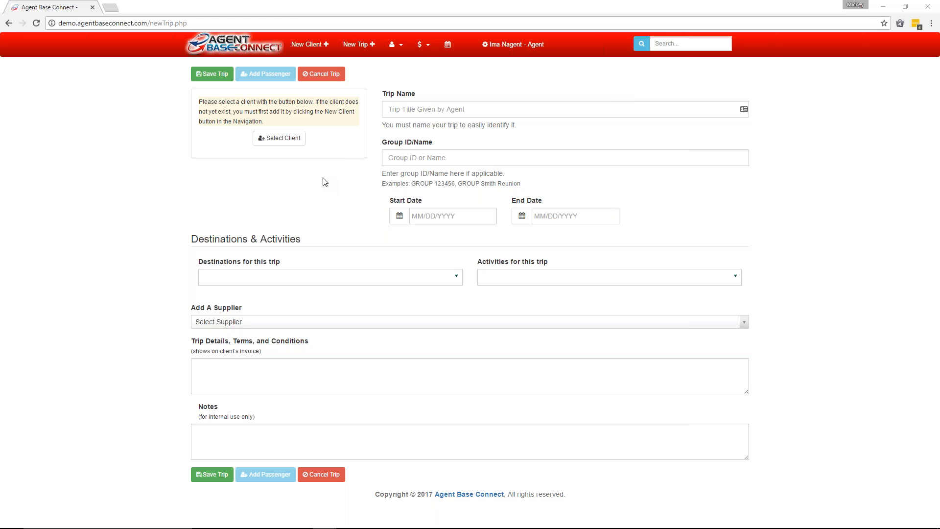
pyautogui.click(280, 142)
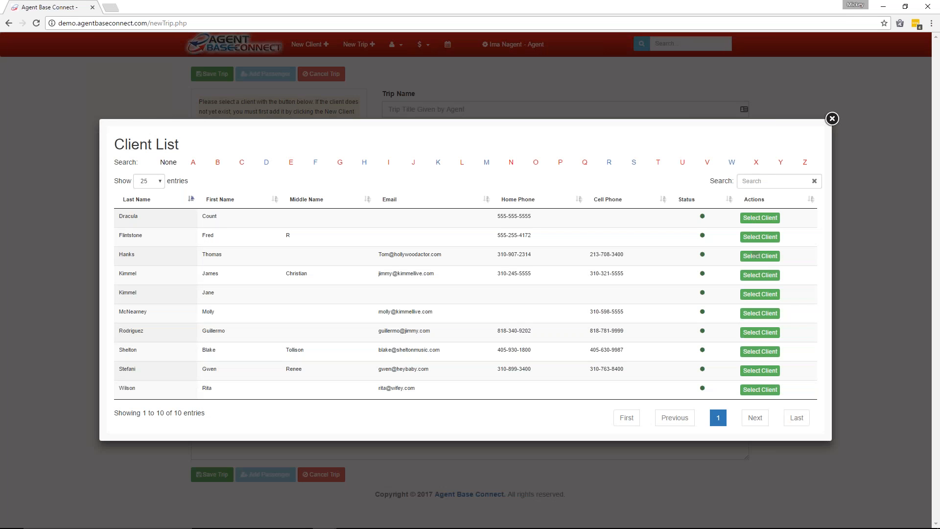
pyautogui.click(753, 219)
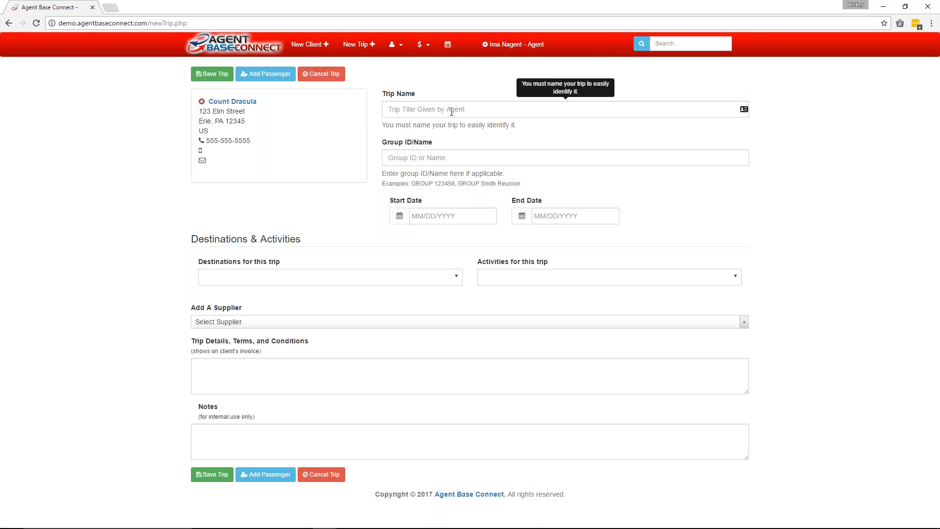
# - Add Thomas Hanks as a passenger and name the trip "Count Dracula to Oktoberfest"
pyautogui.click(452, 111)
pyautogui.click(274, 74)
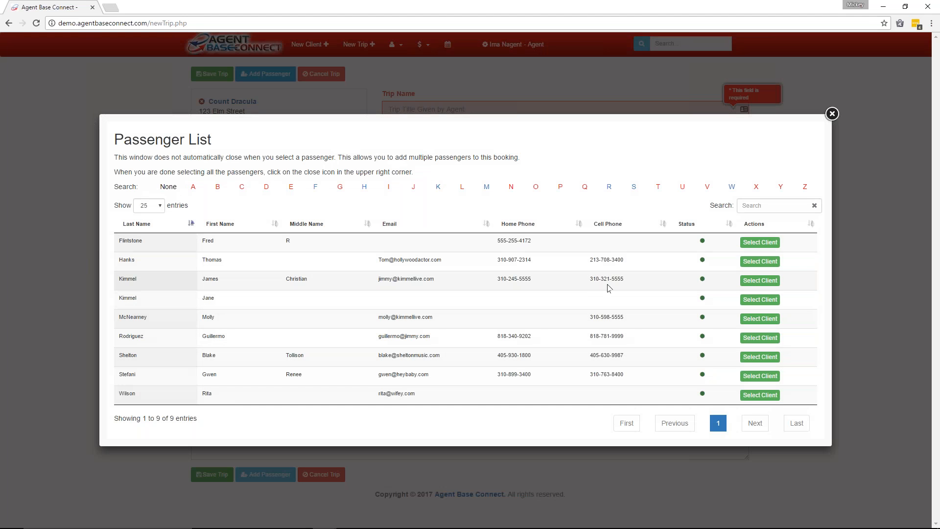
pyautogui.click(753, 263)
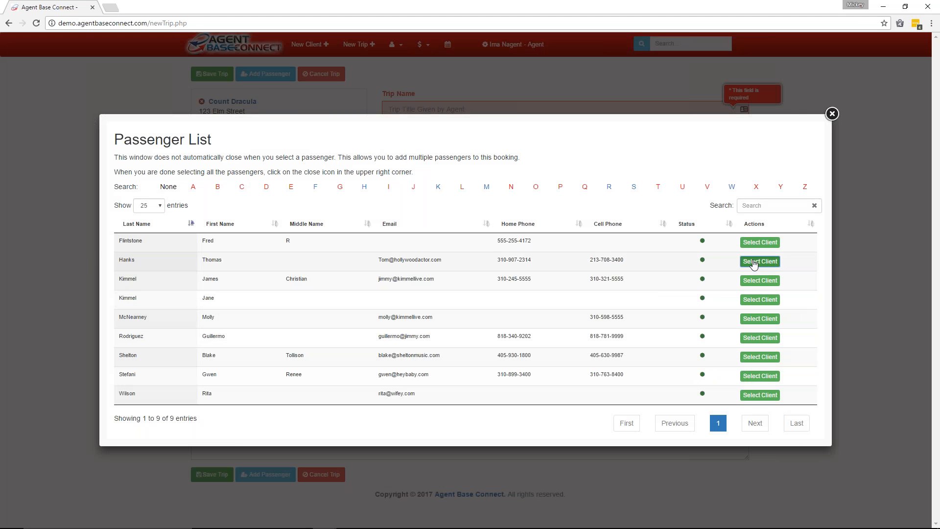
pyautogui.click(830, 114)
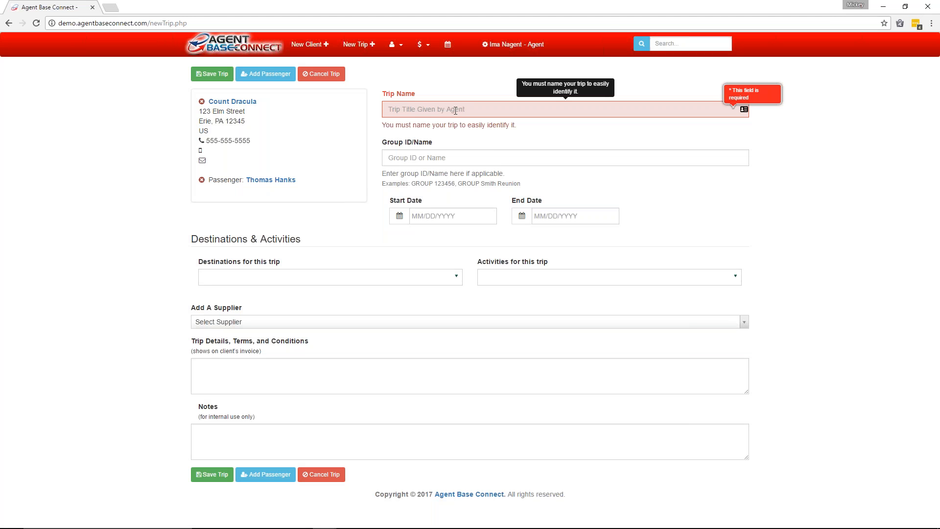
pyautogui.click(456, 111)
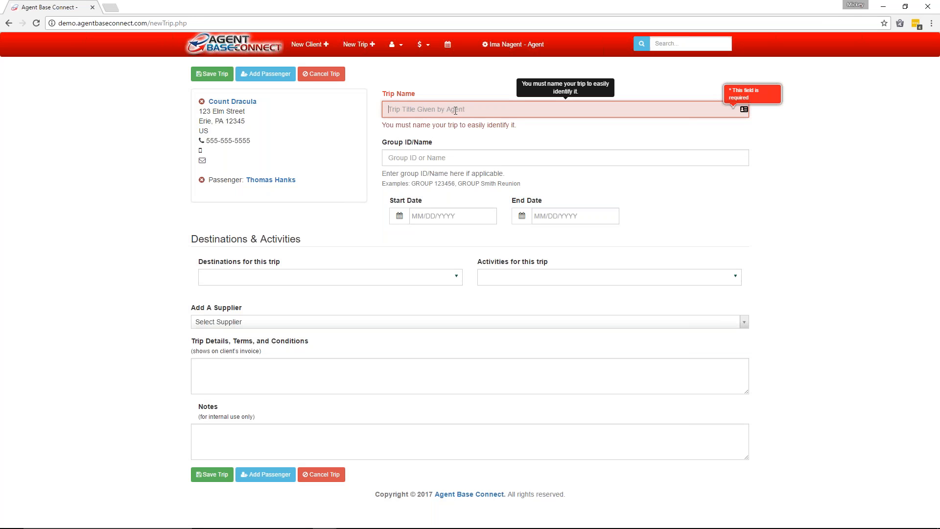
pyautogui.write('Count Dracula to Oktoberfest')
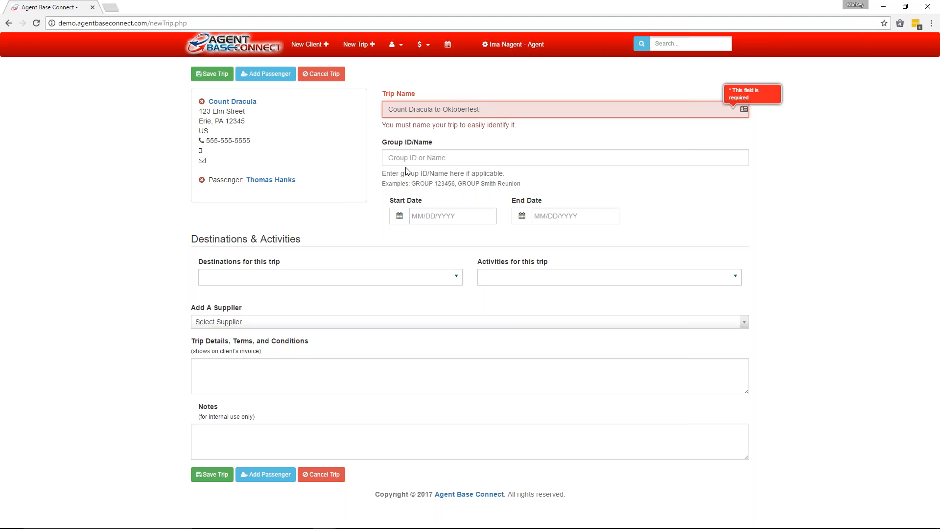
# - Set the trip's start date to 10/27/2017
pyautogui.click(438, 216)
pyautogui.click(486, 236)
pyautogui.click(486, 236)
pyautogui.click(486, 236)
pyautogui.click(486, 236)
pyautogui.click(486, 236)
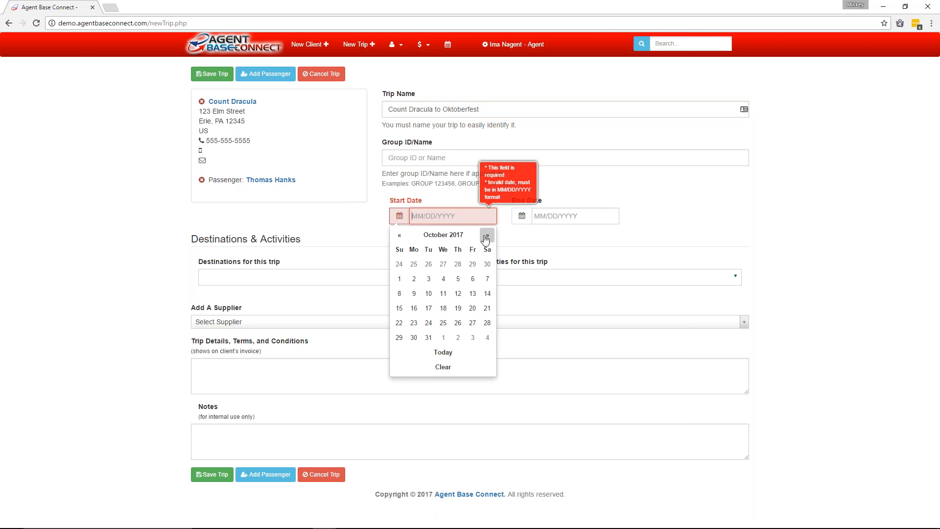
pyautogui.click(473, 323)
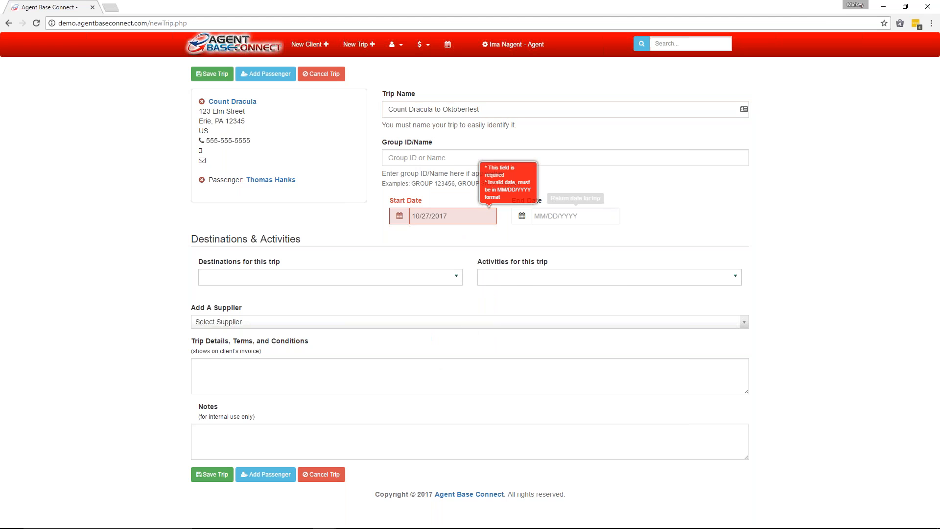
# - Set the trip's end date to 11/01/2017
pyautogui.click(567, 217)
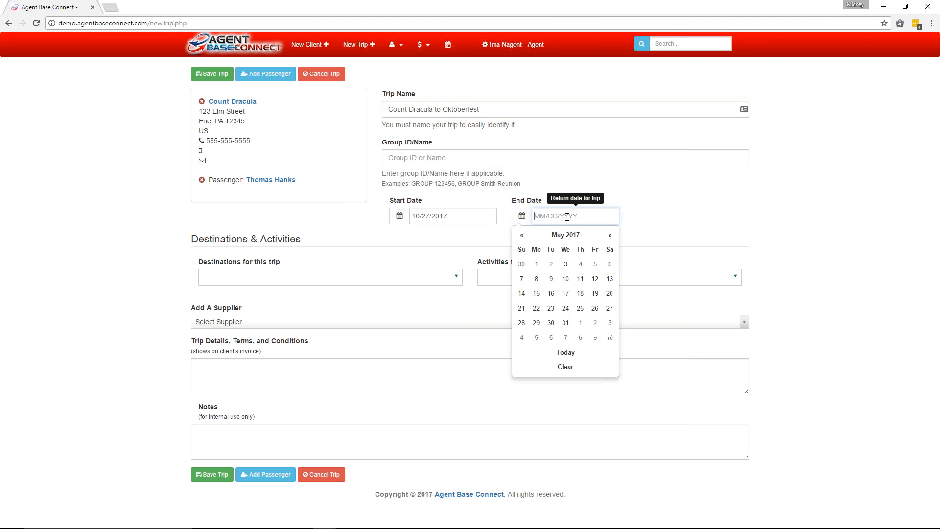
pyautogui.click(610, 236)
pyautogui.click(609, 236)
pyautogui.click(609, 236)
pyautogui.click(610, 236)
pyautogui.click(610, 236)
pyautogui.click(609, 236)
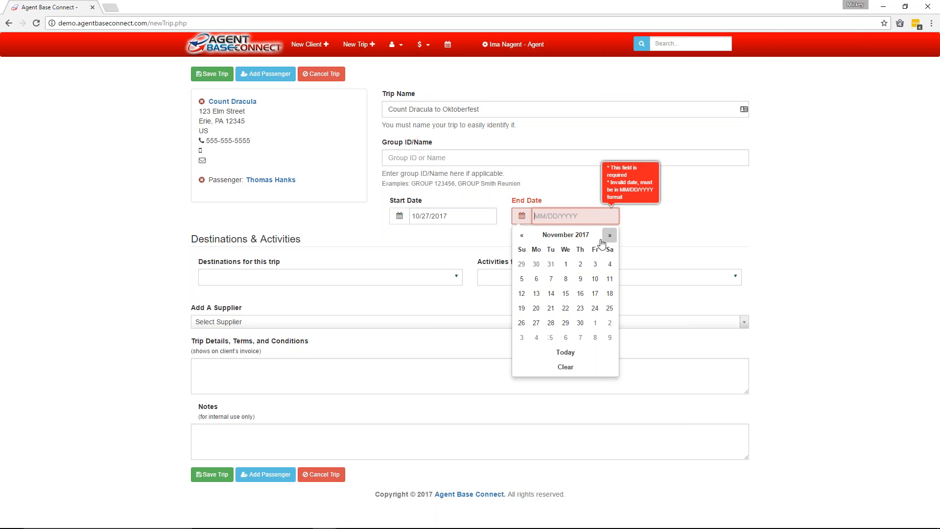
pyautogui.click(566, 264)
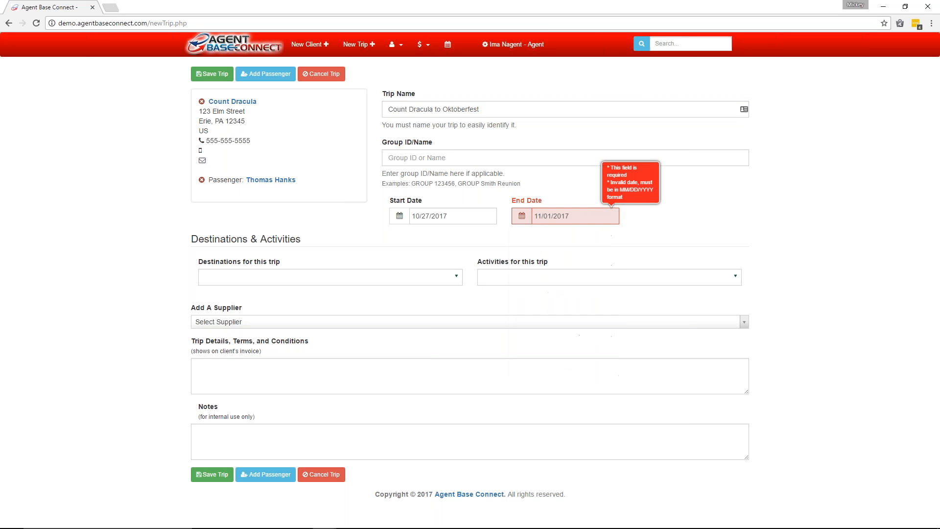
# - Choose Romania as the trip's destination and Oktoberfest as its activity
pyautogui.click(259, 278)
pyautogui.write('Roma')
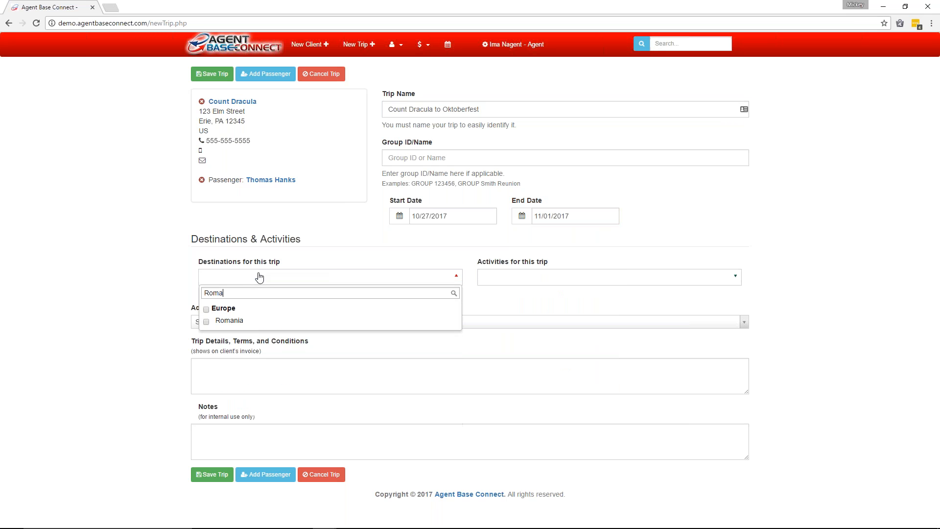
pyautogui.click(206, 321)
pyautogui.click(561, 279)
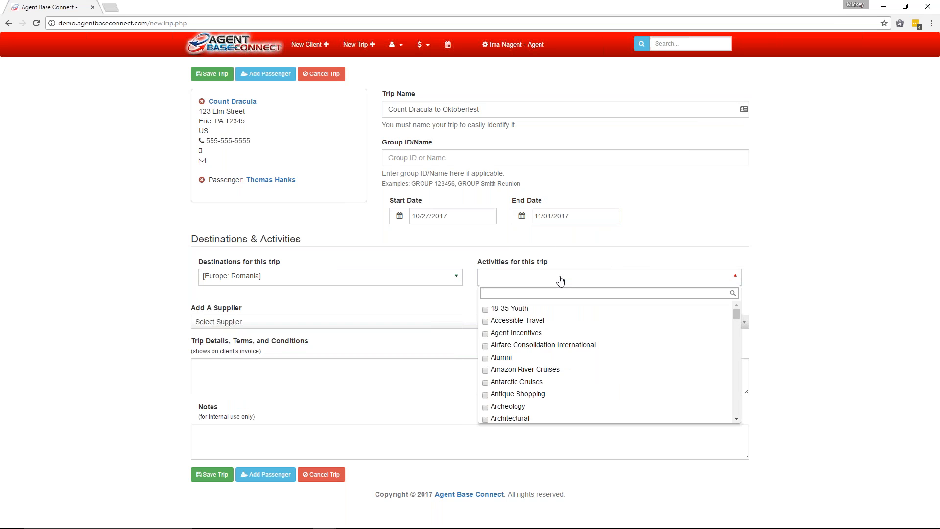
pyautogui.write('Ok')
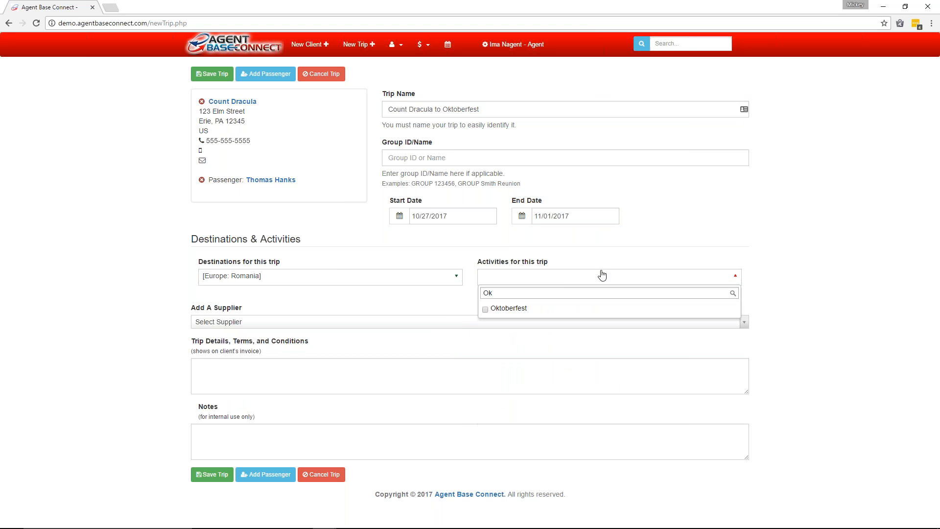
pyautogui.click(486, 309)
pyautogui.click(81, 303)
# - Add Europe Express as a supplier for the trip
pyautogui.click(260, 323)
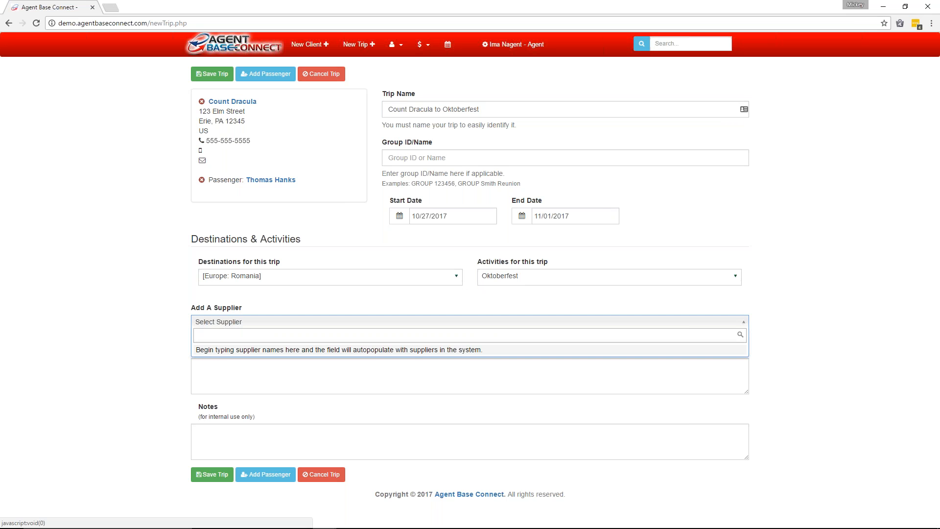
pyautogui.write('Eu')
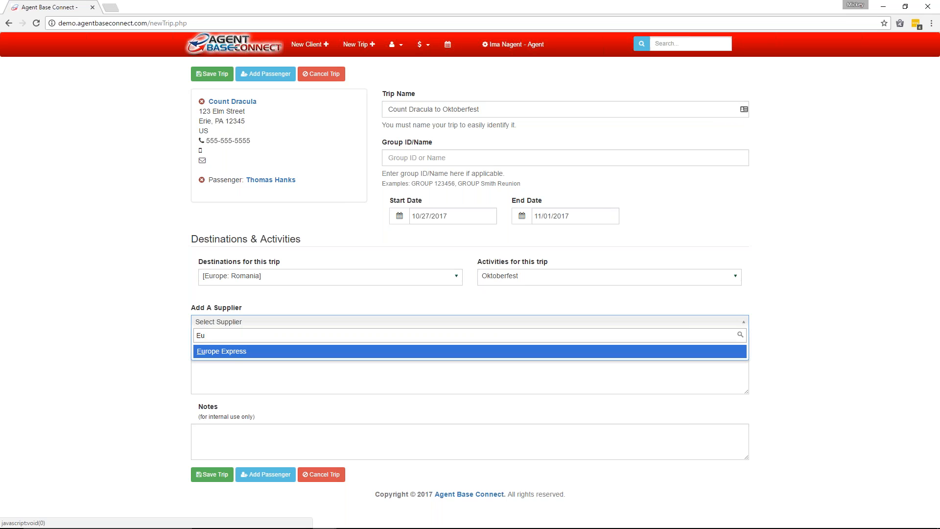
pyautogui.click(237, 354)
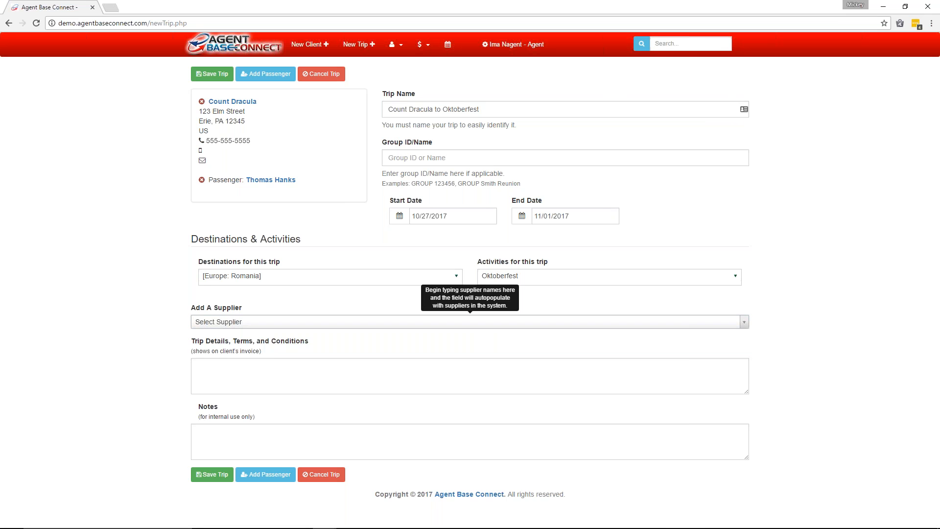
# - Enter a deposit of 500 and a base price of 10,000 for the Europe Express supplier
pyautogui.scroll(-2, 192, 337)
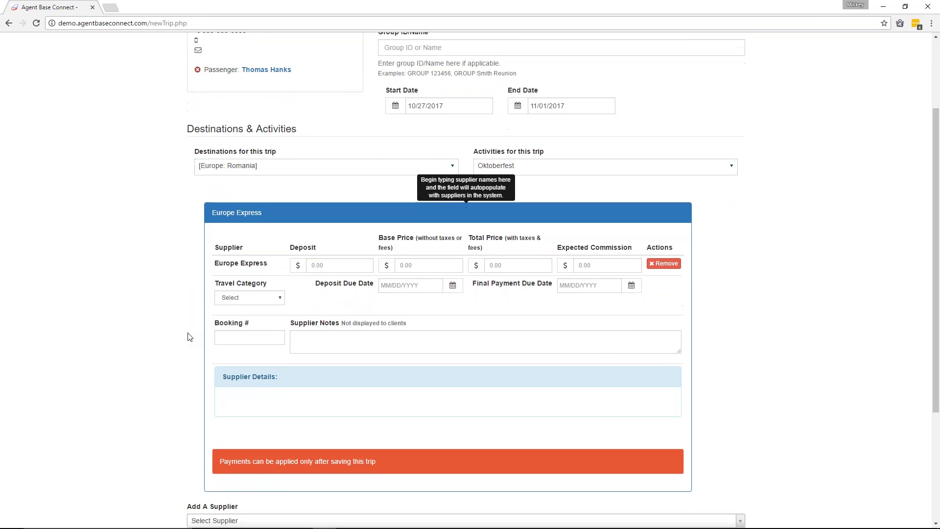
pyautogui.scroll(-1, 190, 337)
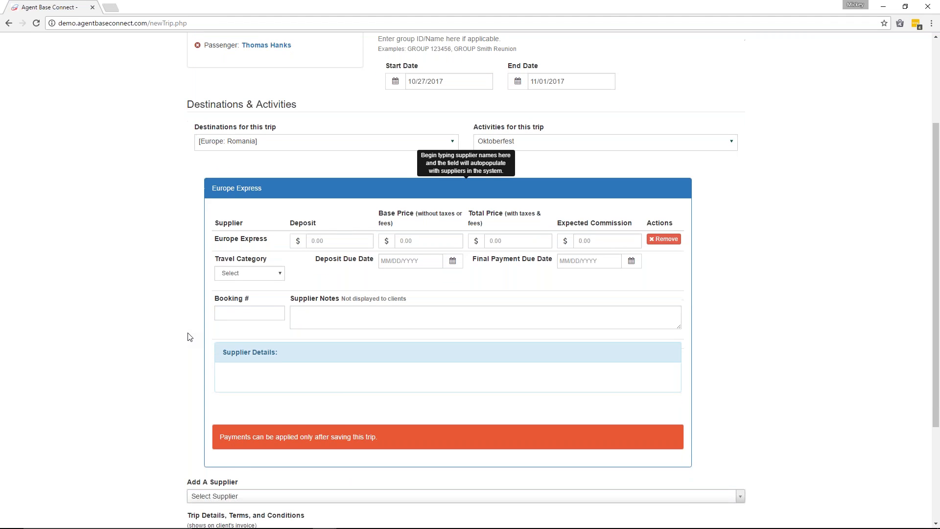
pyautogui.scroll(-1, 190, 337)
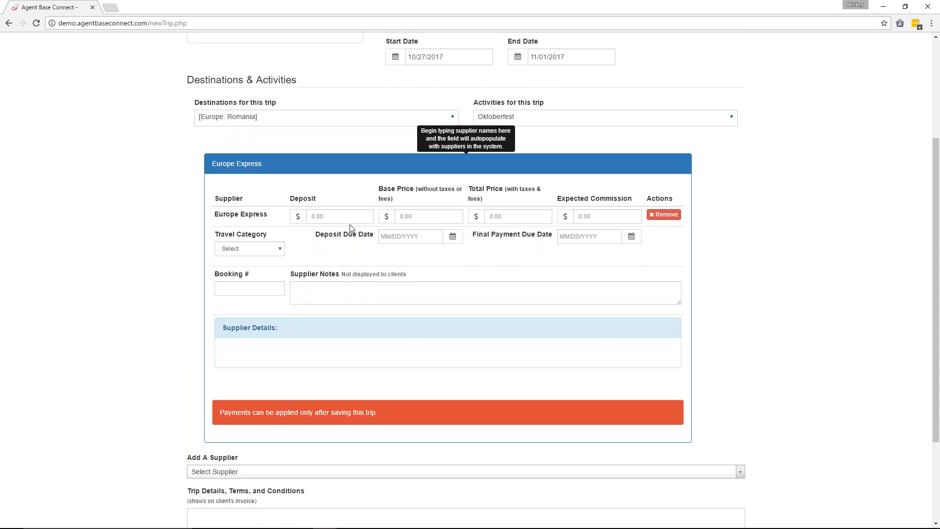
pyautogui.click(336, 217)
pyautogui.press('BackSpace')
pyautogui.write('500')
pyautogui.click(425, 218)
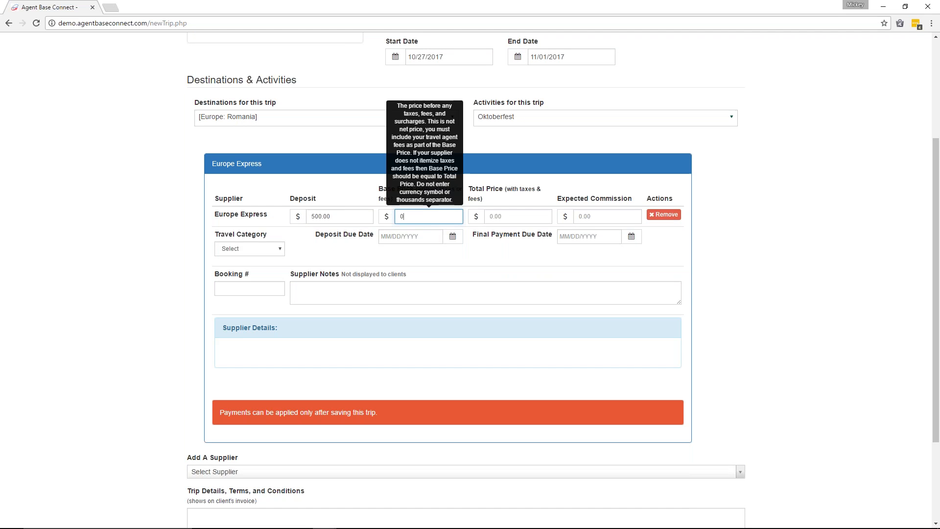
pyautogui.press('BackSpace')
pyautogui.write('10,000')
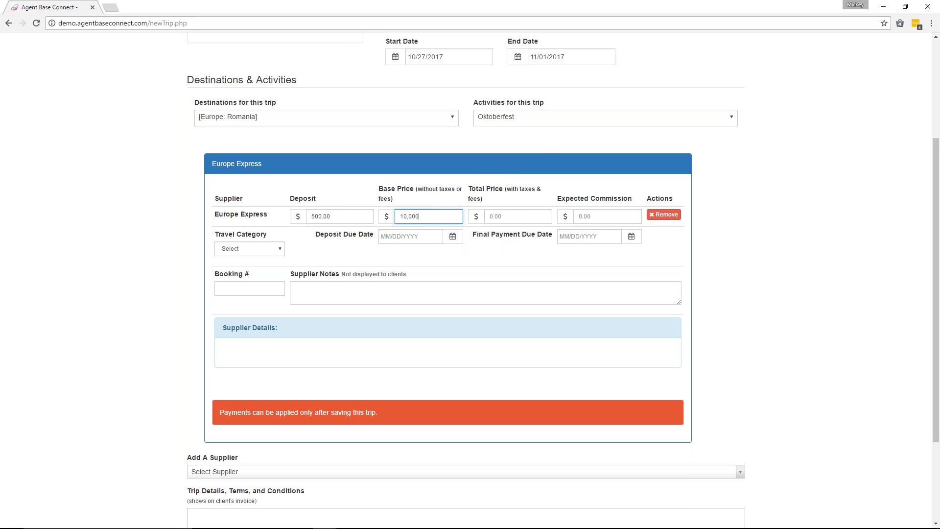
# - Enter a total price of 12,000 and an expected commission of 500.01 for Europe Express
pyautogui.click(513, 216)
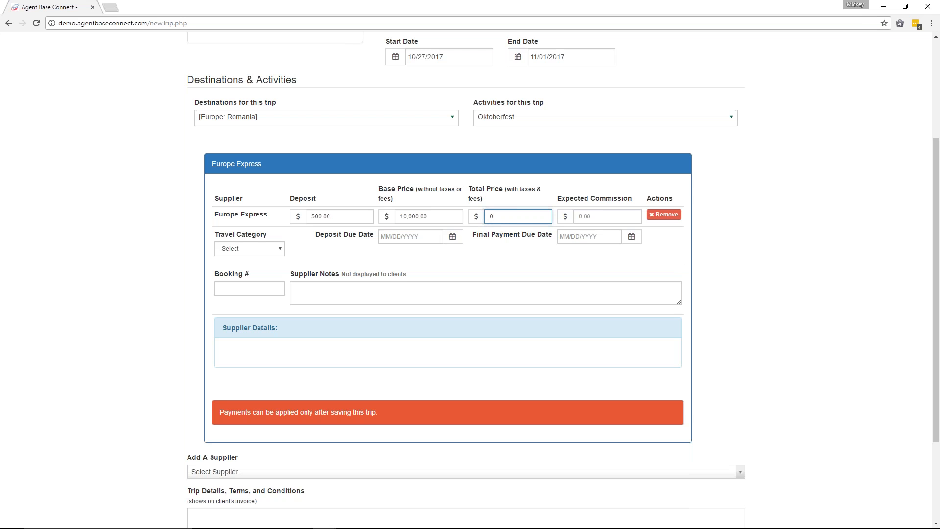
pyautogui.write('120000')
pyautogui.moveTo(606, 214)
pyautogui.click(601, 218)
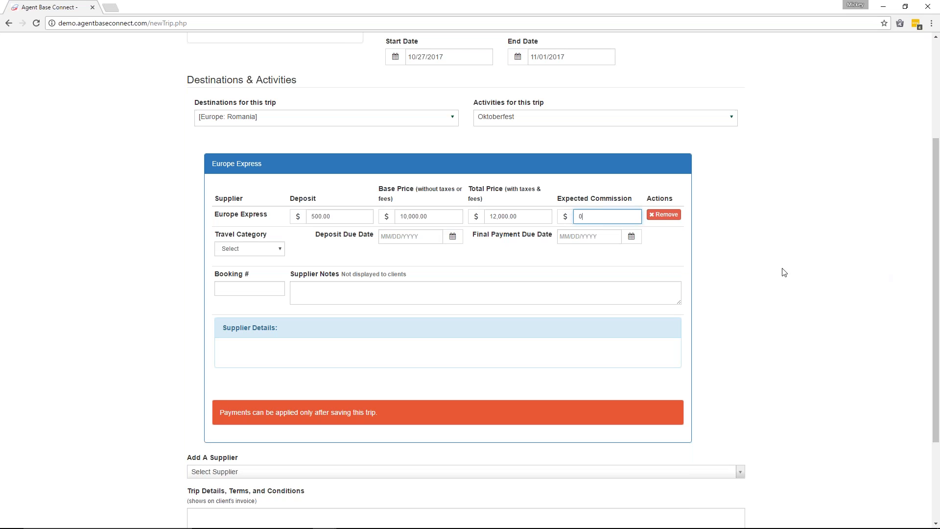
pyautogui.moveTo(590, 216); pyautogui.dragTo(534, 218)
pyautogui.write('5')
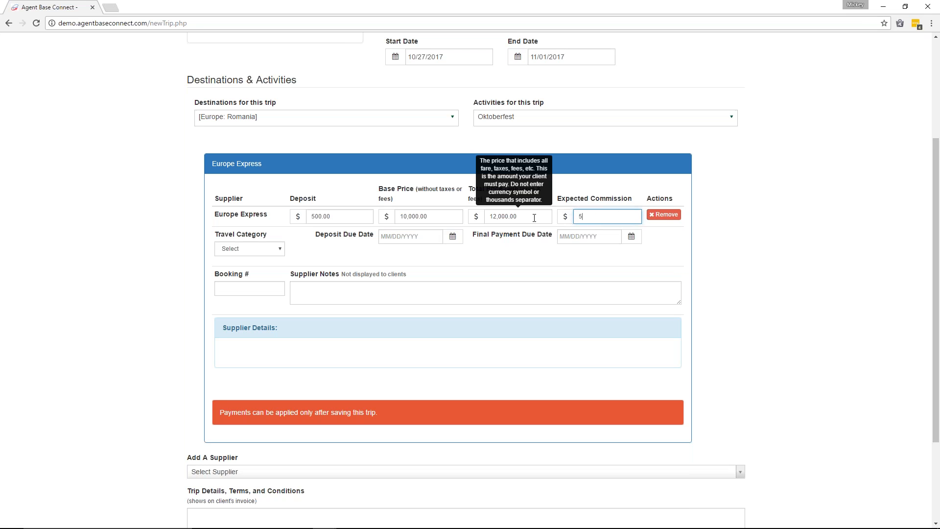
pyautogui.write('00.041')
pyautogui.click(819, 306)
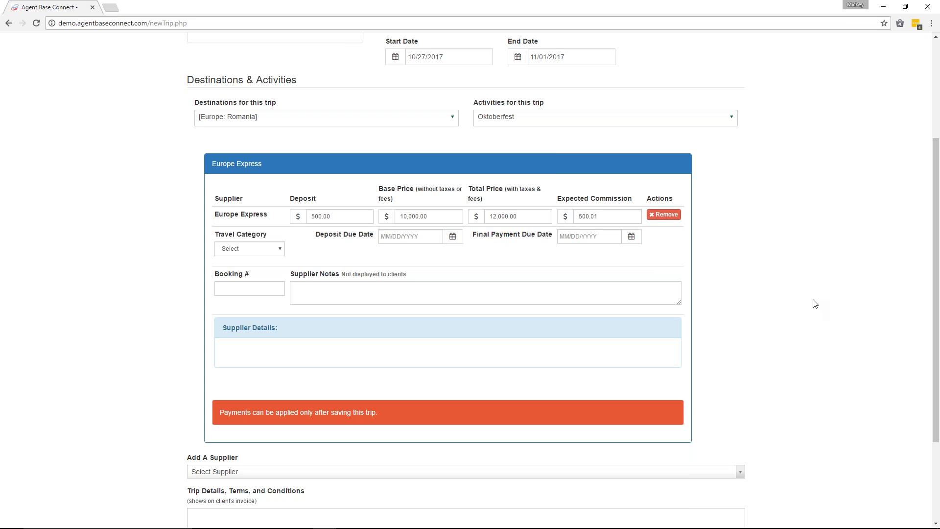
# - Set the Europe Express deposit due date to 09/13/2017
pyautogui.click(453, 236)
pyautogui.click(476, 254)
pyautogui.click(476, 254)
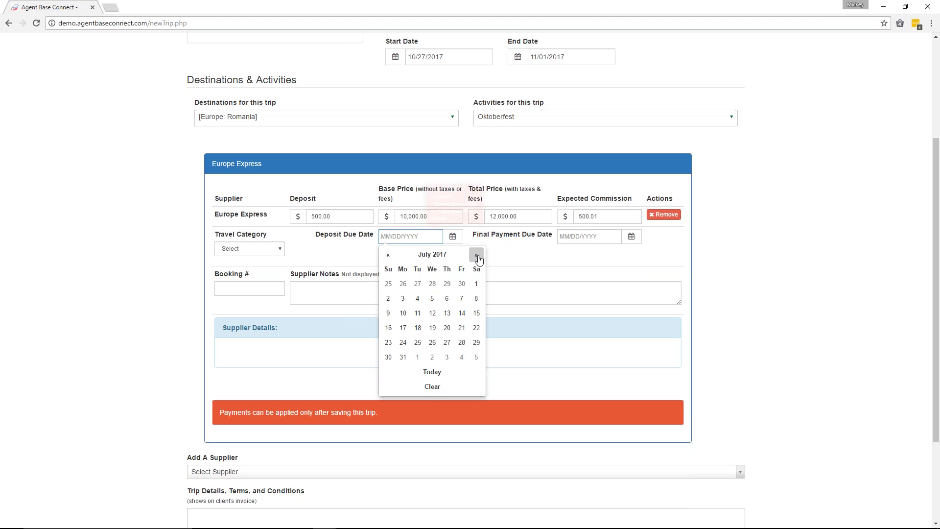
pyautogui.click(476, 254)
pyautogui.click(476, 254)
pyautogui.click(433, 313)
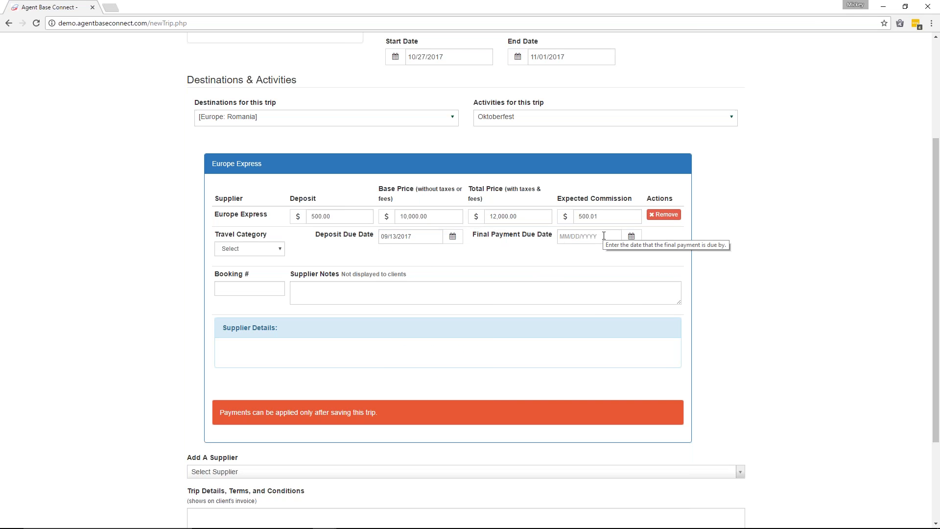
# - Set the Europe Express final payment due date to 09/27/2017
pyautogui.click(631, 236)
pyautogui.click(655, 255)
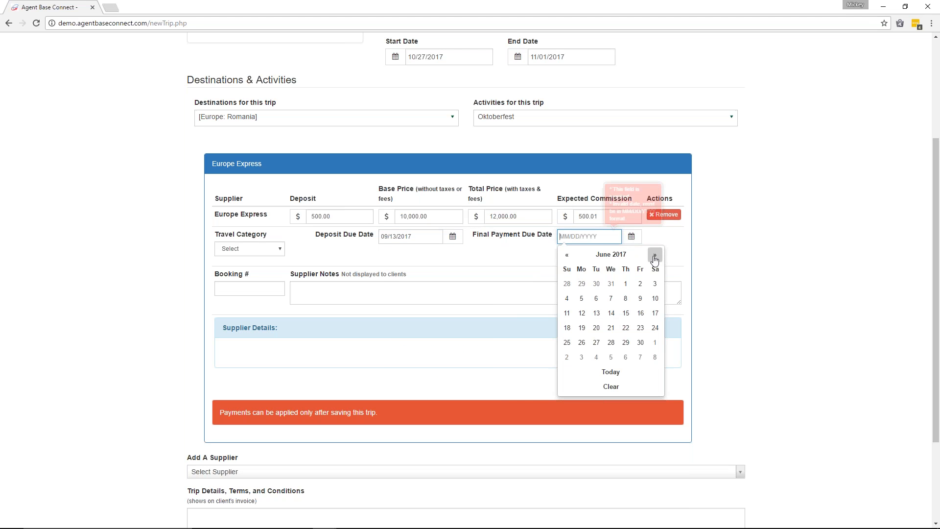
pyautogui.click(654, 255)
pyautogui.click(655, 255)
pyautogui.click(655, 255)
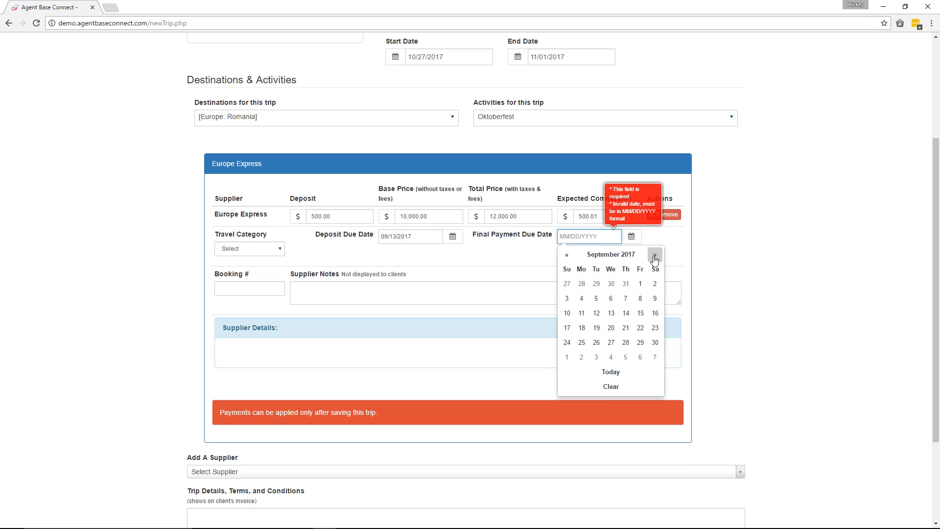
pyautogui.click(655, 257)
pyautogui.click(566, 254)
pyautogui.click(611, 342)
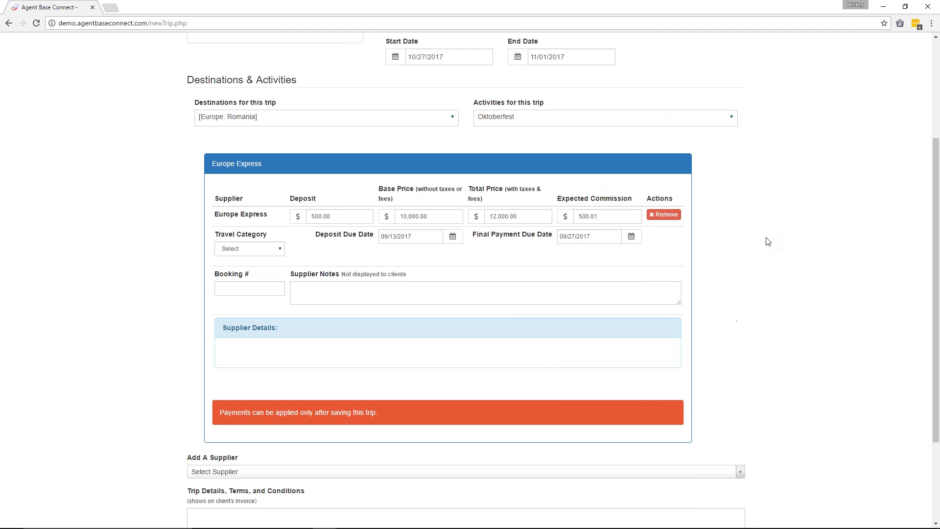
# - Enter the booking number for Europe Express and open its supplier notes for editing
pyautogui.click(244, 288)
pyautogui.write('123456')
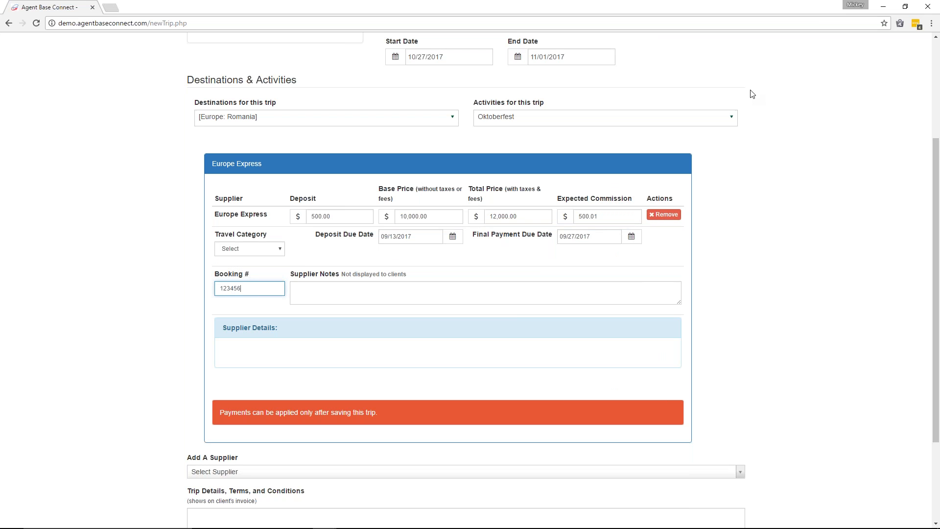
pyautogui.click(309, 293)
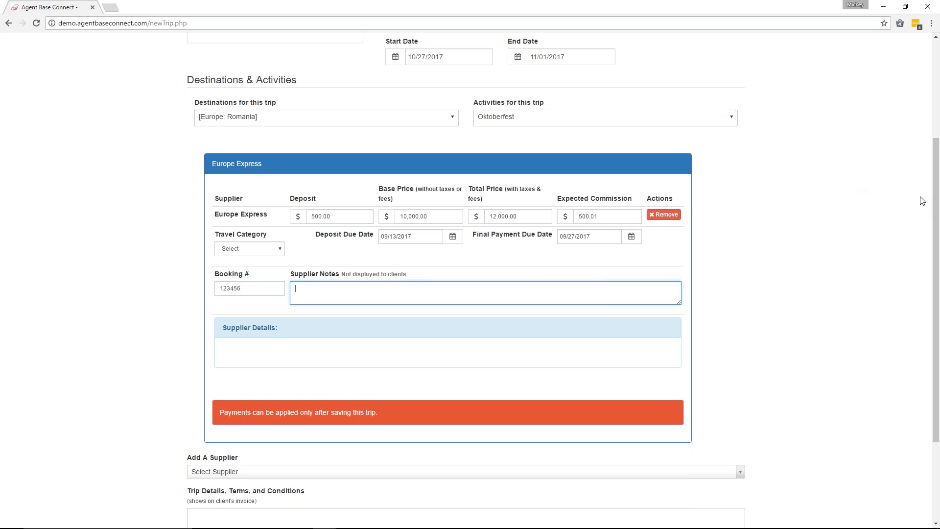
# - Enter the supplier note "Children are charged up front $75 (Upon arrival)" for Europe Express
pyautogui.write('Children are charged up front $75 (Upon arrival')
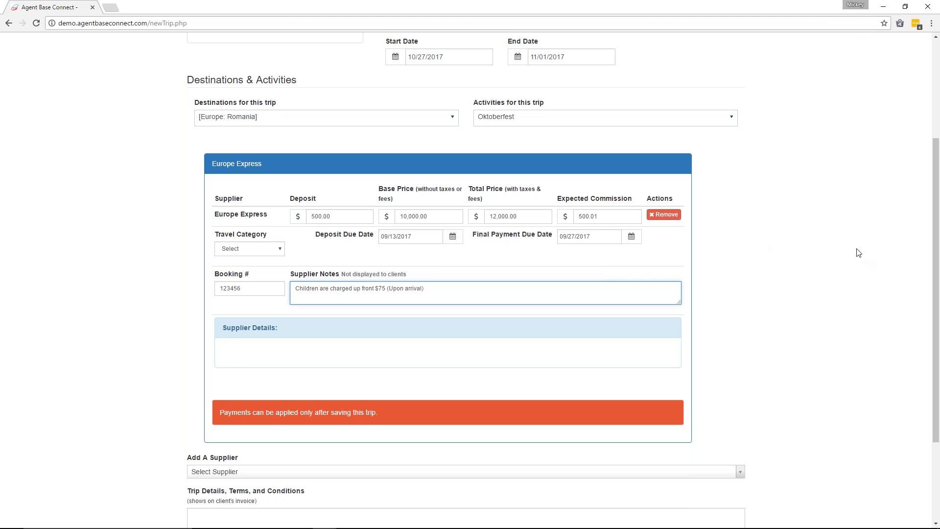
pyautogui.scroll(-1, 852, 248)
pyautogui.scroll(-1, 853, 248)
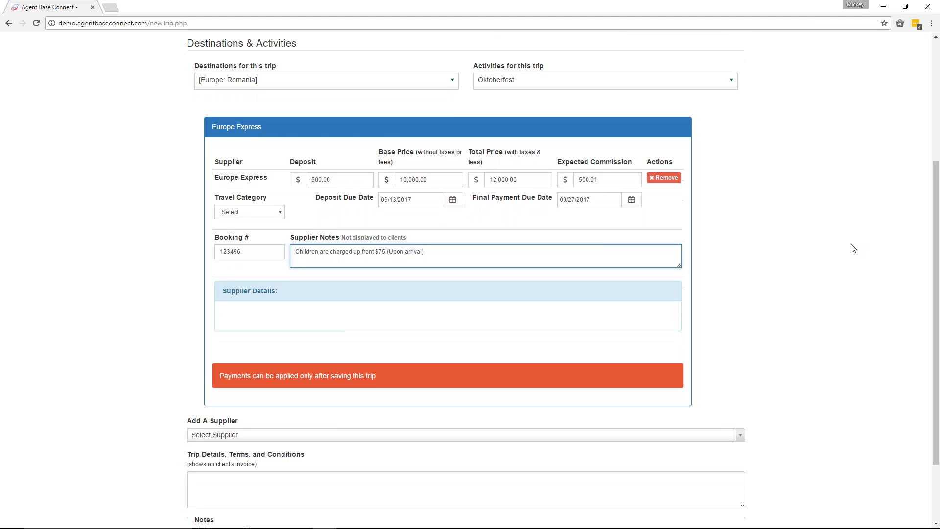
pyautogui.scroll(4, 853, 248)
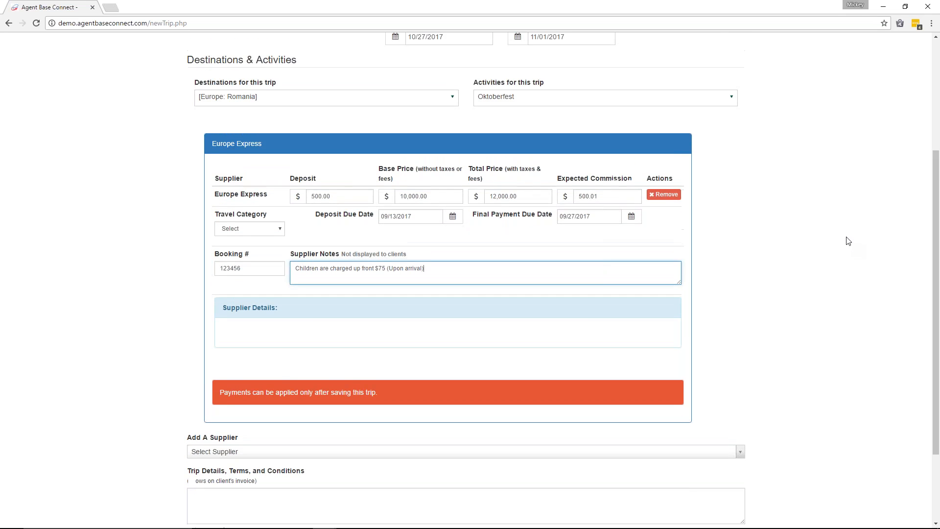
pyautogui.scroll(-1, 845, 234)
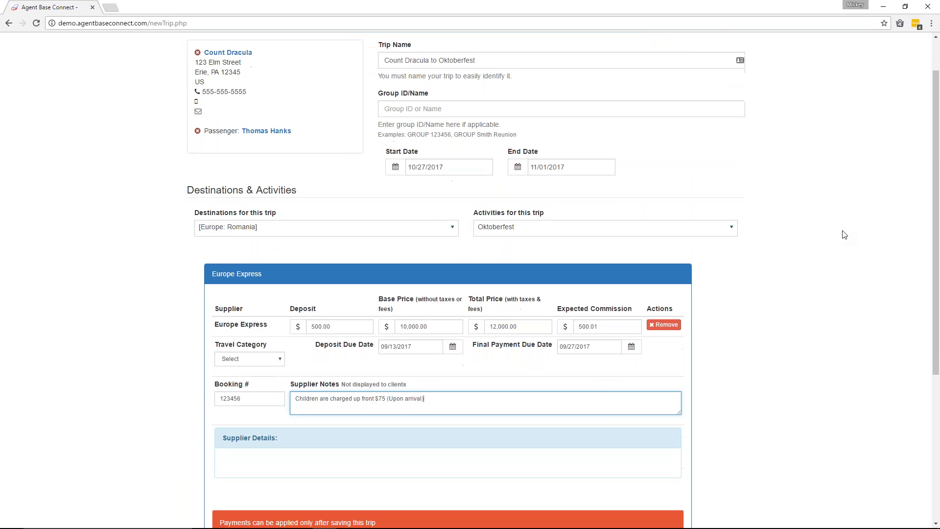
pyautogui.scroll(-3, 844, 234)
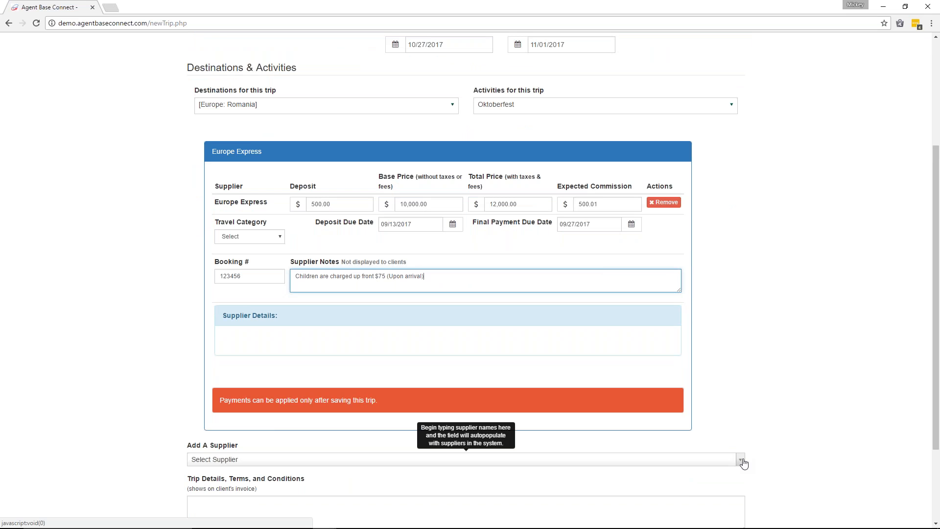
# - Search the suppliers for "Travel" and add Travel Guard as another supplier on the trip
pyautogui.click(743, 461)
pyautogui.write('Travel')
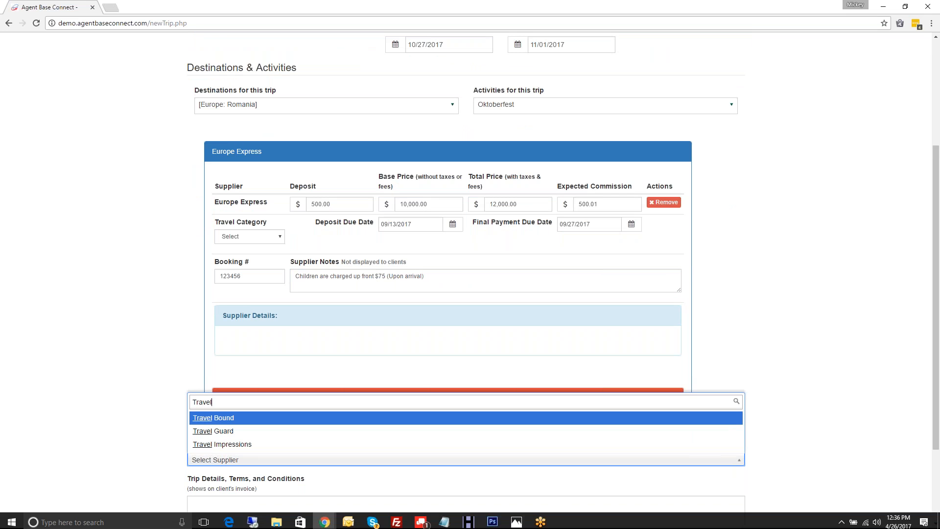
pyautogui.click(210, 433)
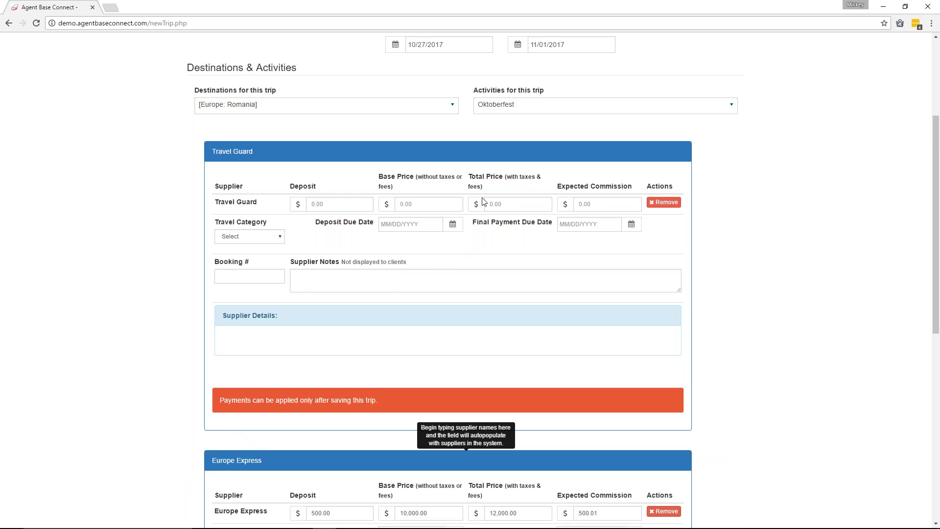
pyautogui.scroll(1, 482, 198)
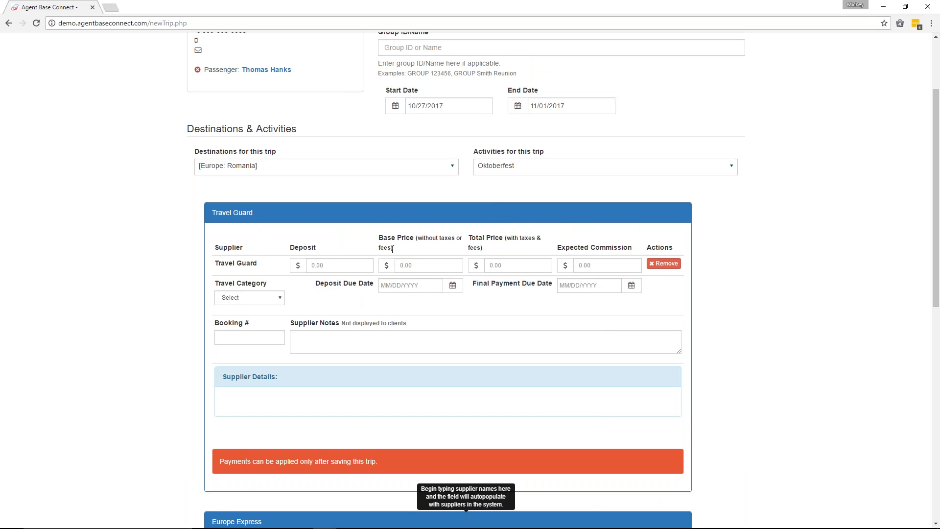
pyautogui.scroll(-2, 392, 250)
pyautogui.scroll(-1, 392, 247)
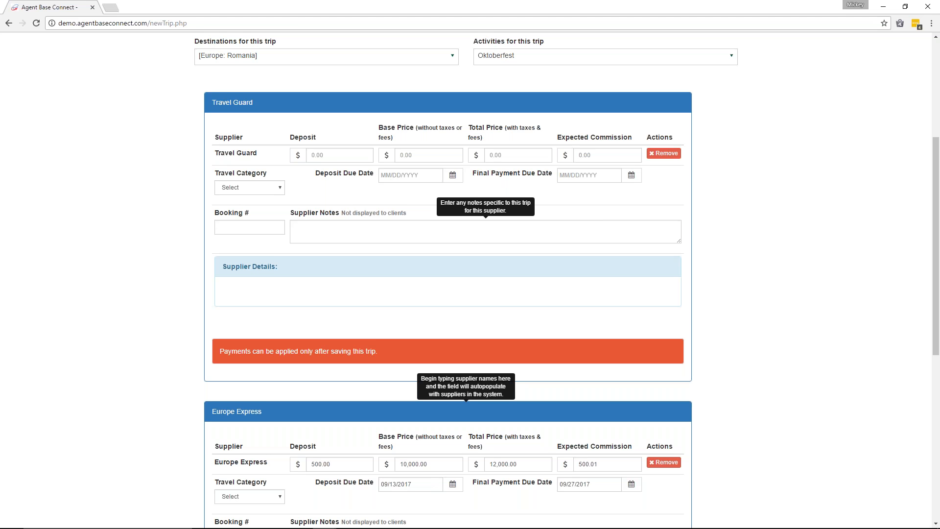
pyautogui.scroll(1, 470, 283)
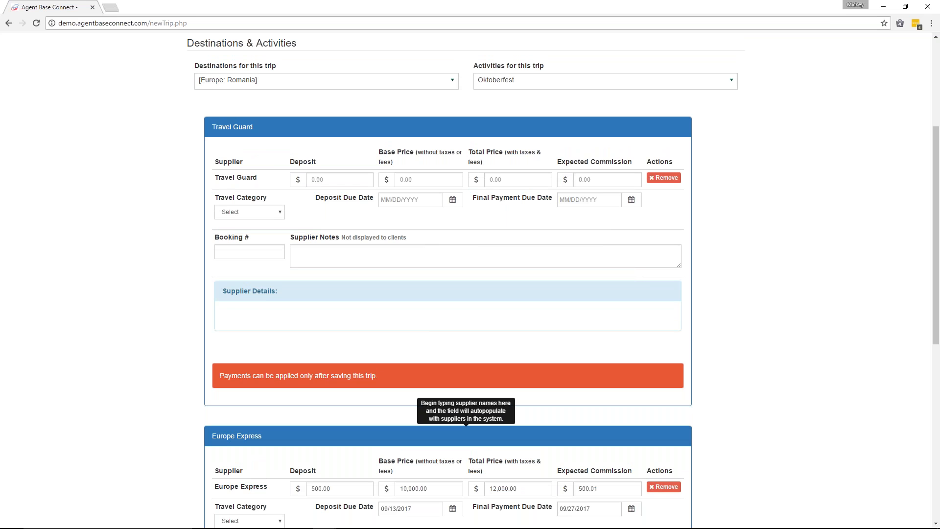
# - Enter a deposit of 400.00 and a base price of 400.00 for Travel Guard
pyautogui.click(330, 180)
pyautogui.write('40.00')
pyautogui.press('BackSpace')
pyautogui.press('BackSpace')
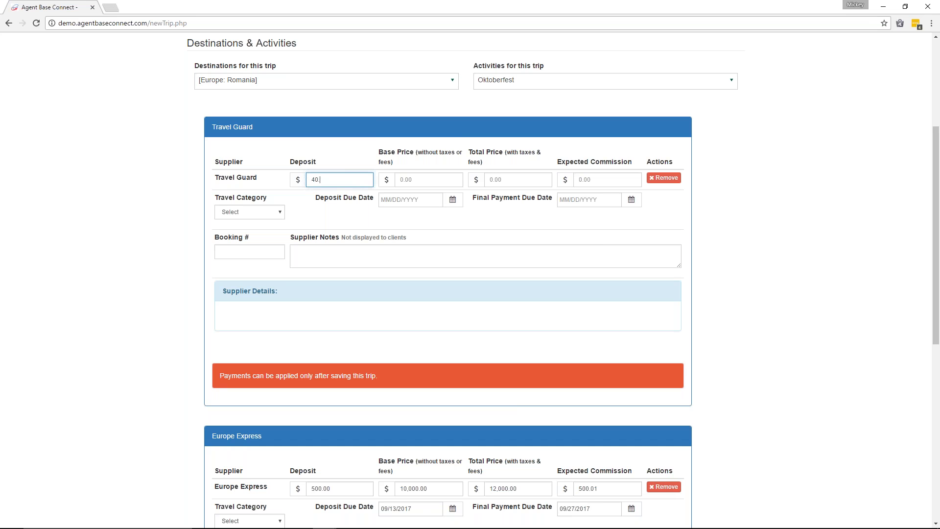
pyautogui.write('0')
pyautogui.click(421, 182)
pyautogui.write('0')
pyautogui.press('BackSpace')
pyautogui.write('400')
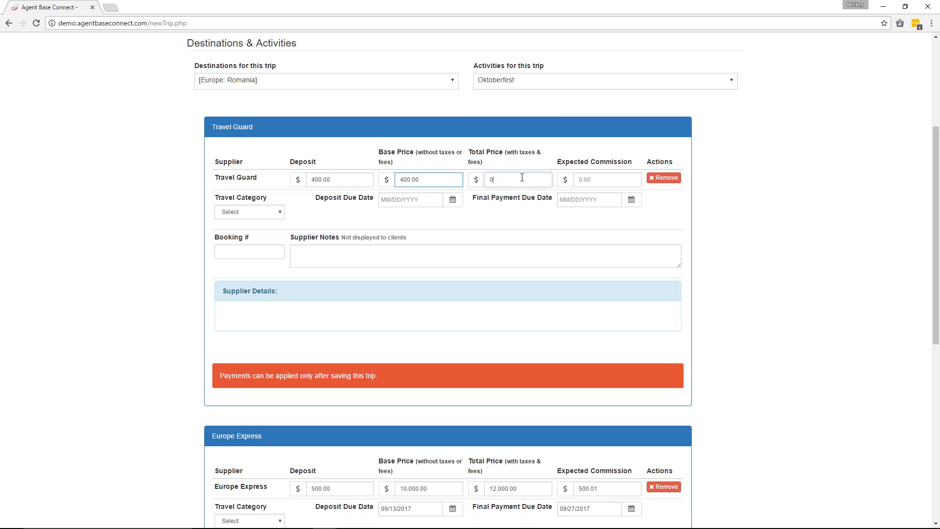
# - Enter a total price of 400.00 and an expected commission of 40.00 for Travel Guard
pyautogui.click(522, 180)
pyautogui.write('400')
pyautogui.click(614, 180)
pyautogui.write('0')
pyautogui.press('BackSpace')
pyautogui.write('40.00')
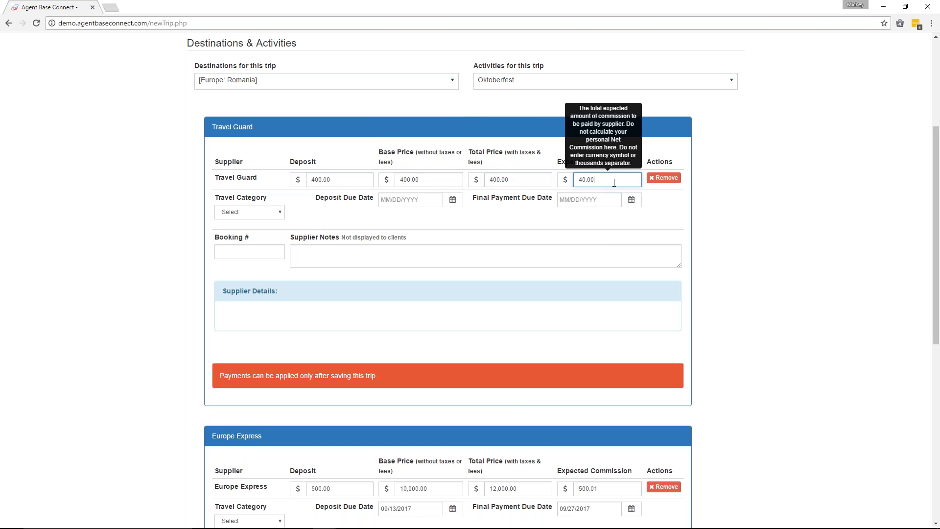
# - Set the Travel Guard deposit due date to 09/13/2017
pyautogui.click(392, 200)
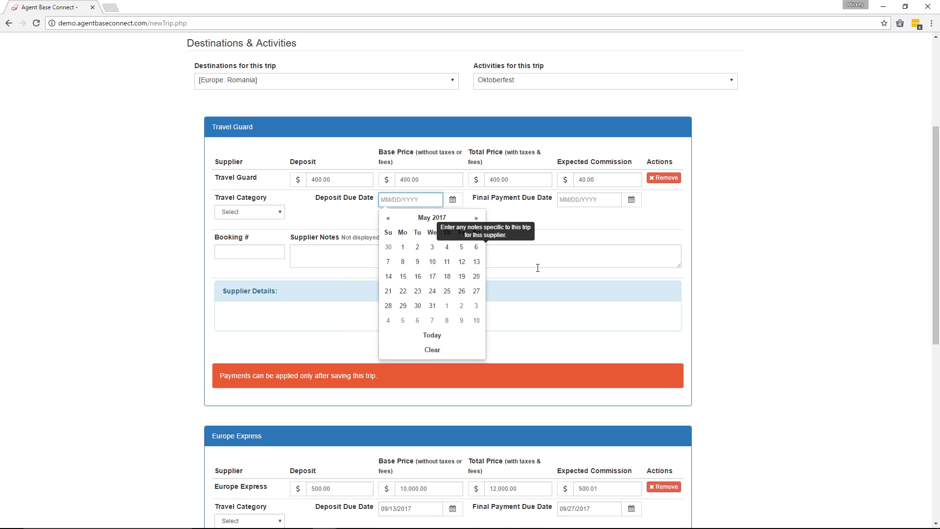
pyautogui.click(388, 218)
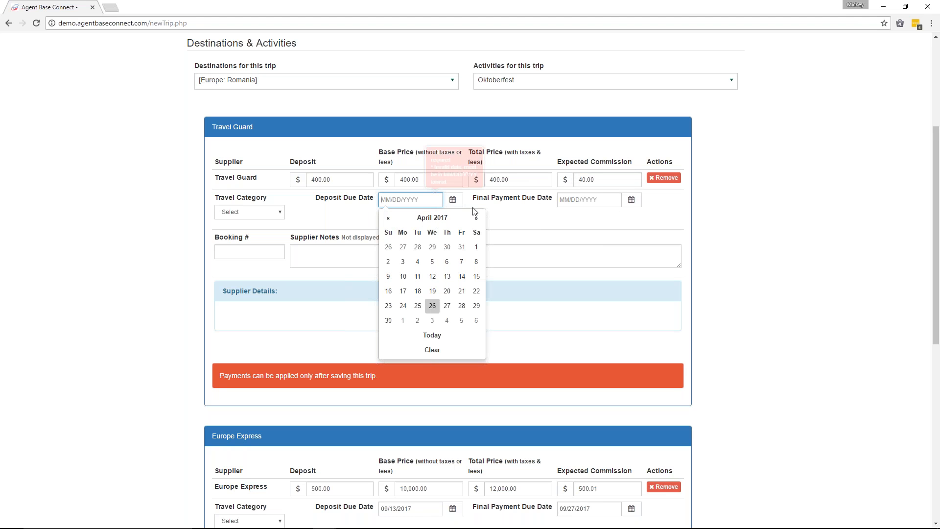
pyautogui.click(476, 218)
pyautogui.click(475, 218)
pyautogui.click(476, 218)
pyautogui.click(476, 218)
pyautogui.click(475, 218)
pyautogui.click(432, 277)
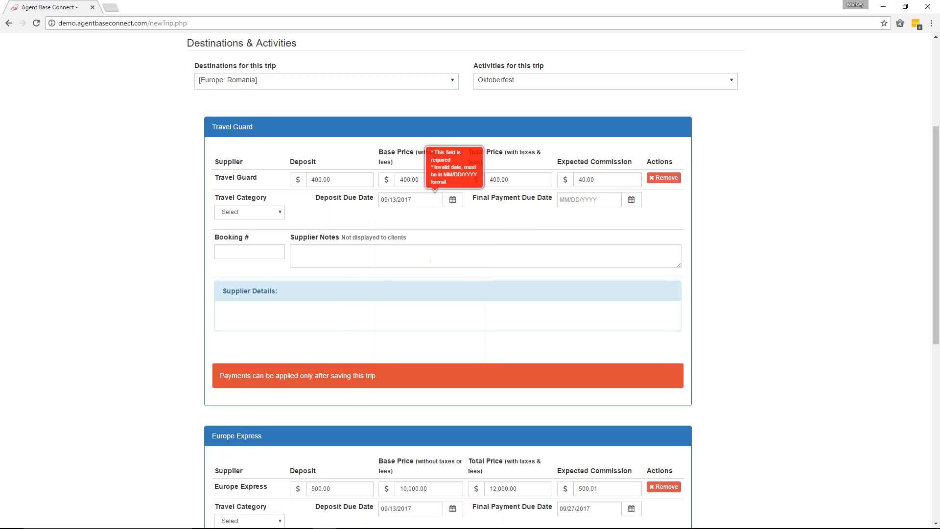
# - Set the Travel Guard final payment due date to 09/13/2017
pyautogui.click(603, 198)
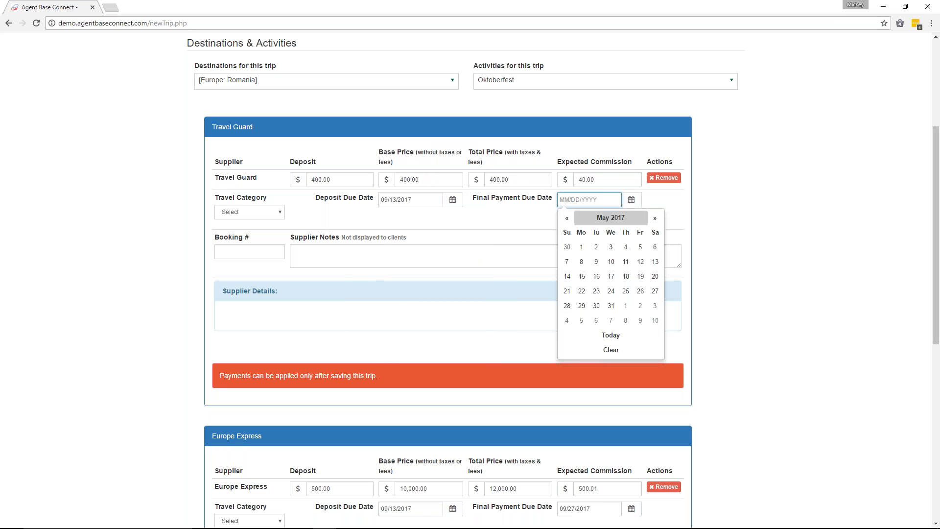
pyautogui.click(655, 218)
pyautogui.click(654, 218)
pyautogui.click(654, 218)
pyautogui.click(655, 218)
pyautogui.click(655, 218)
pyautogui.click(655, 218)
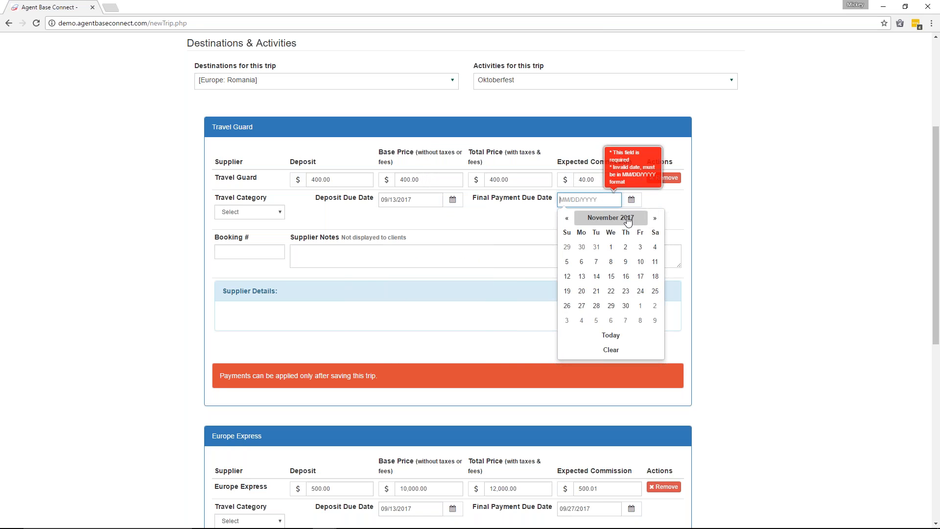
pyautogui.click(567, 218)
pyautogui.click(566, 218)
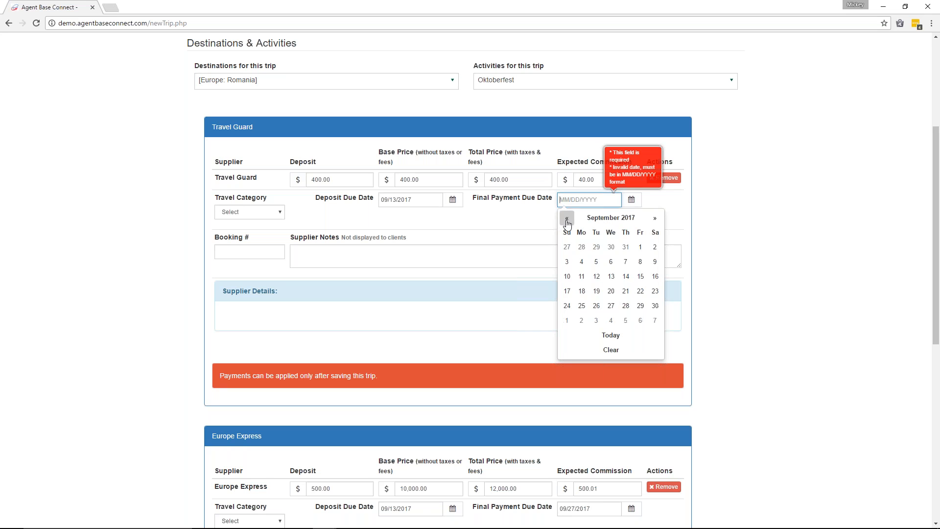
pyautogui.click(611, 276)
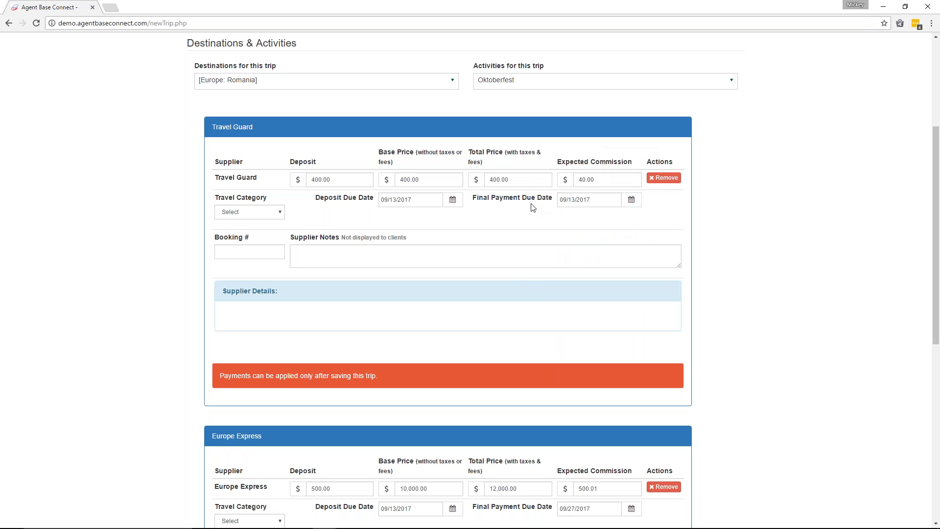
# - Enter the booking number for Travel Guard and leave its supplier notes empty
pyautogui.click(262, 252)
pyautogui.write('1234567')
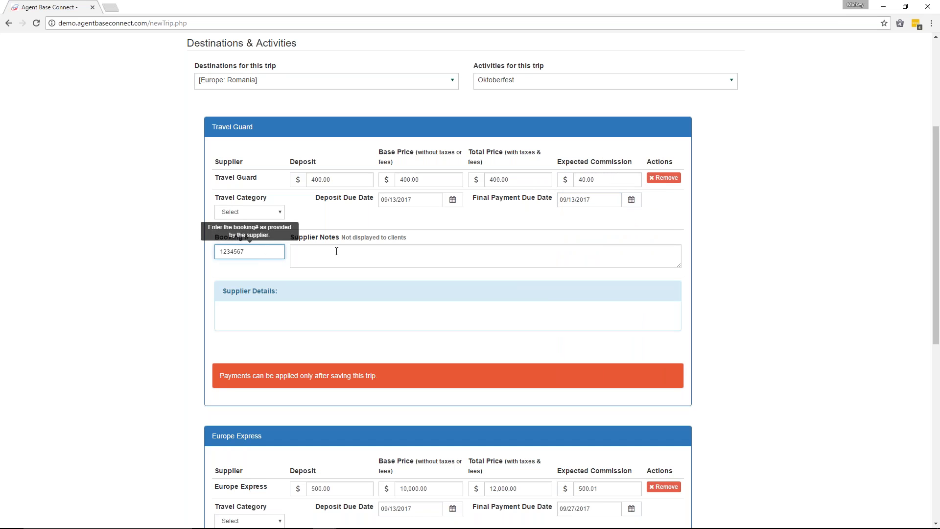
pyautogui.click(346, 257)
pyautogui.click(254, 252)
pyautogui.click(314, 243)
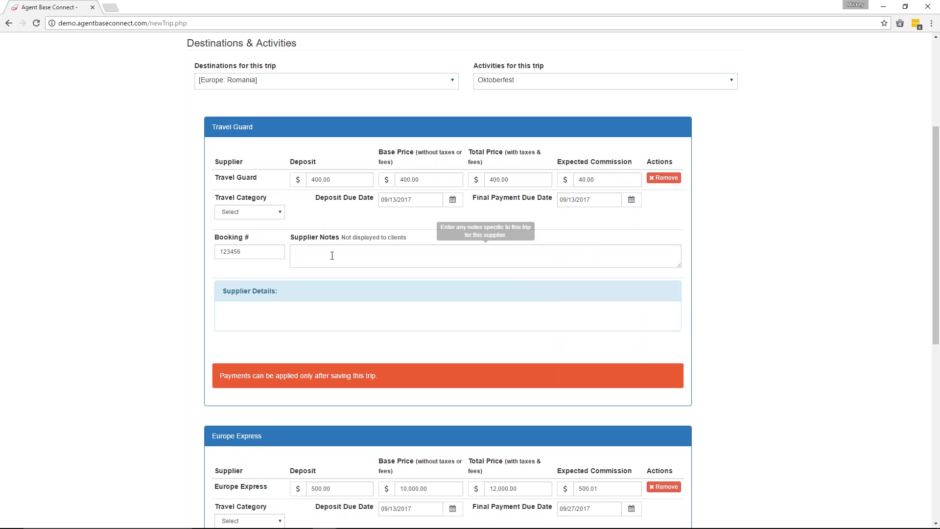
# - Save the new trip and dismiss the confirmation message
pyautogui.scroll(-1, 365, 294)
pyautogui.scroll(-8, 367, 298)
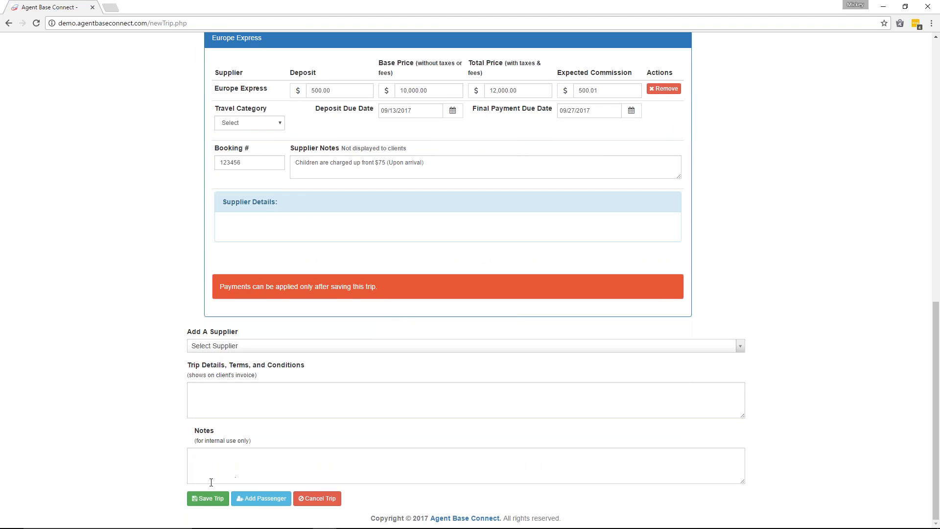
pyautogui.click(198, 498)
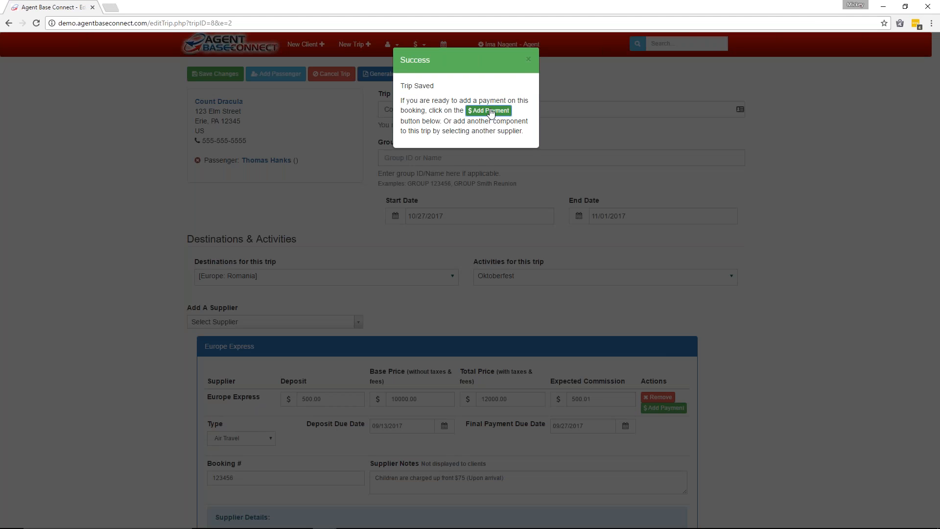
pyautogui.click(529, 59)
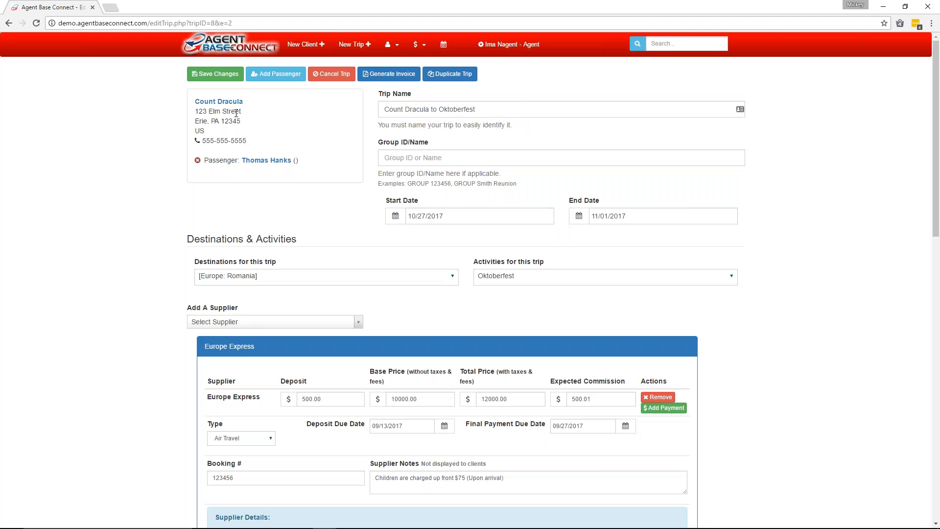
# - Start a new payment for Europe Express and enter an amount of 500.00
pyautogui.scroll(-6, 634, 165)
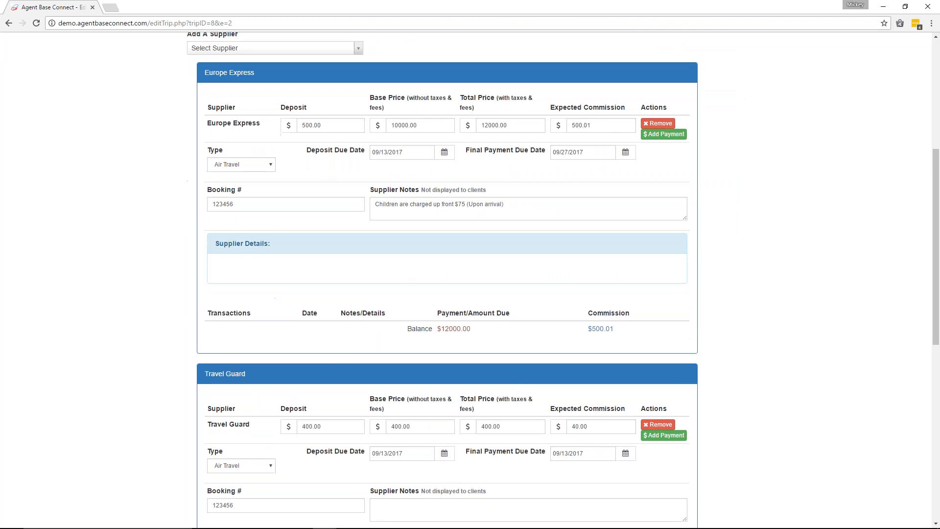
pyautogui.click(665, 127)
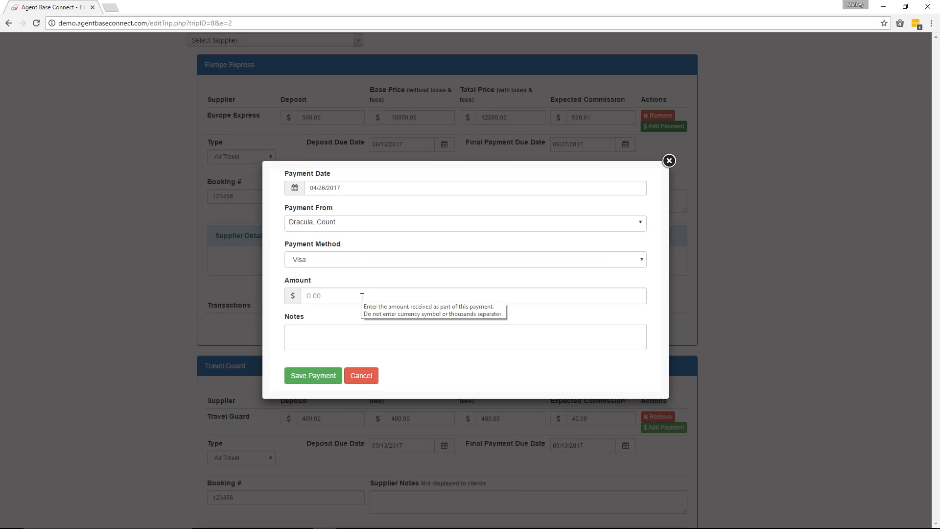
pyautogui.click(362, 297)
pyautogui.doubleClick(336, 298)
pyautogui.write('50.00')
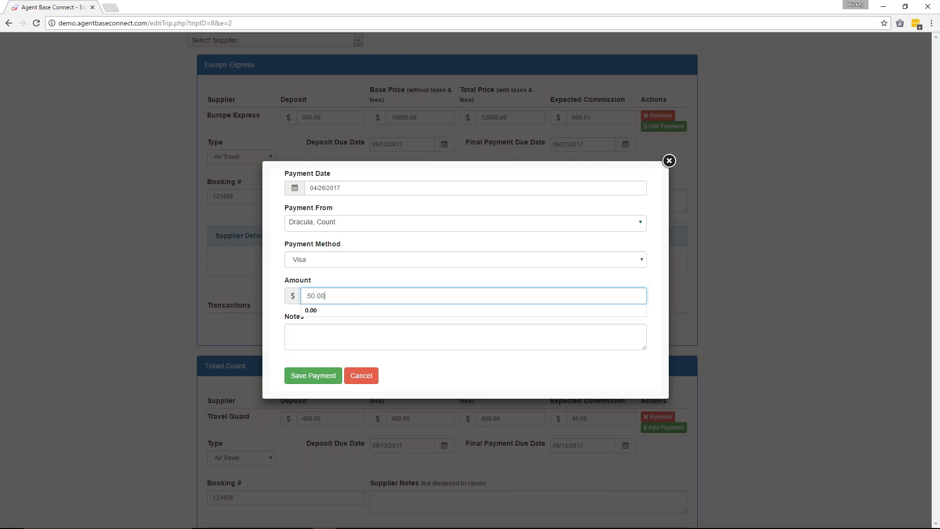
pyautogui.press('BackSpace')
pyautogui.press('BackSpace')
pyautogui.write('0.00')
# - Enter the payment note "This is for the deposit for the whole trip"
pyautogui.click(295, 326)
pyautogui.write('This if r')
pyautogui.press('BackSpace')
pyautogui.write('i')
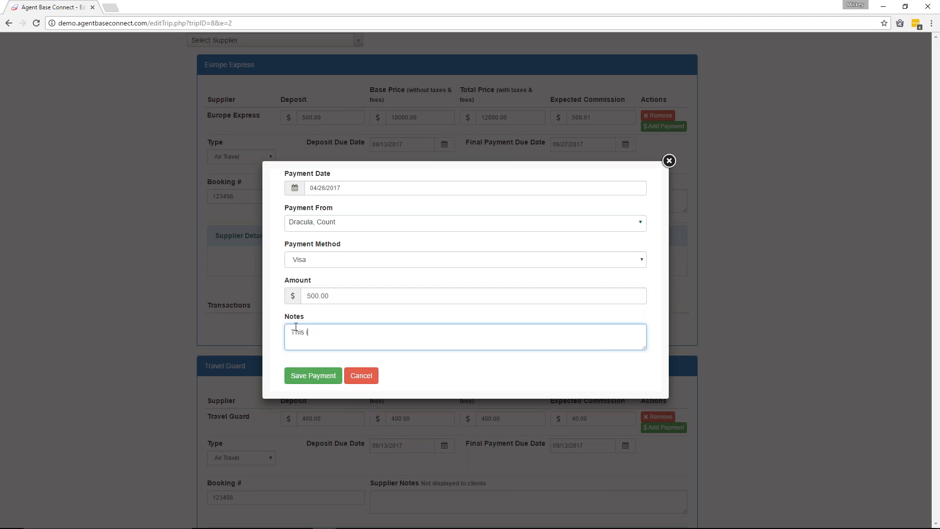
pyautogui.write('oor the deposit for the whole trip')
# - Set the payment date to 09/13/2017, save the Europe Express payment and dismiss the confirmation message
pyautogui.click(335, 187)
pyautogui.click(402, 207)
pyautogui.click(403, 207)
pyautogui.click(403, 207)
pyautogui.click(403, 206)
pyautogui.click(403, 207)
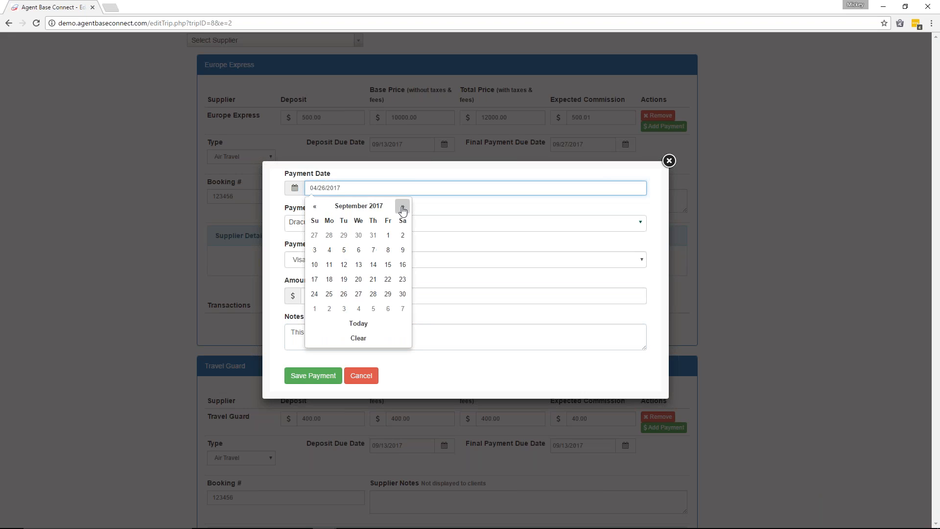
pyautogui.click(360, 265)
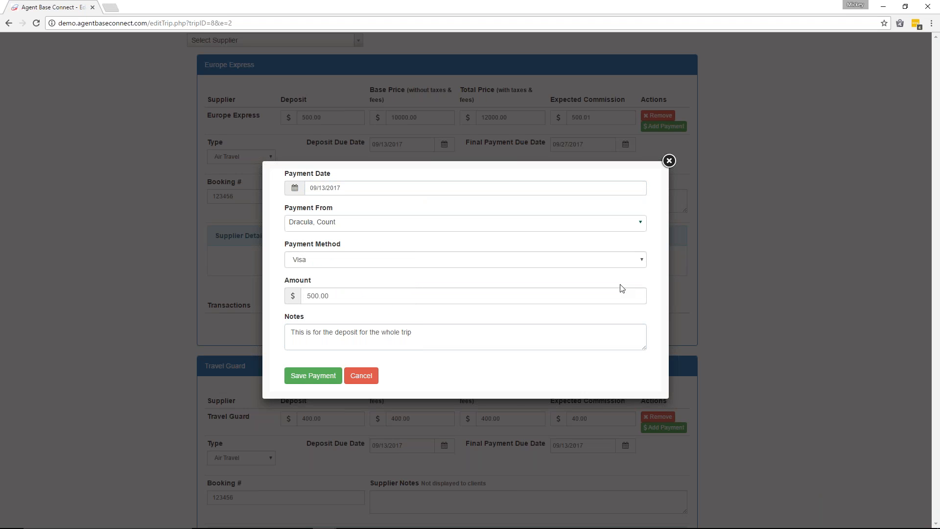
pyautogui.click(306, 376)
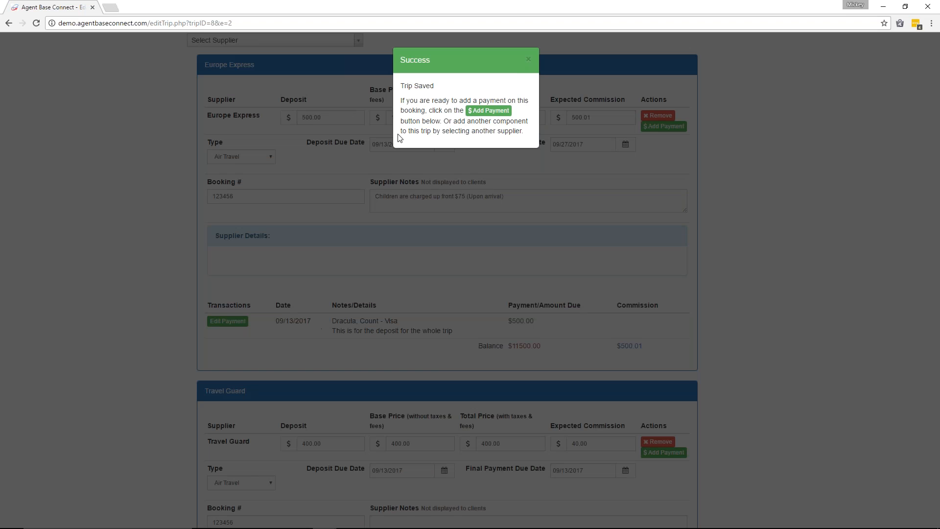
pyautogui.click(527, 59)
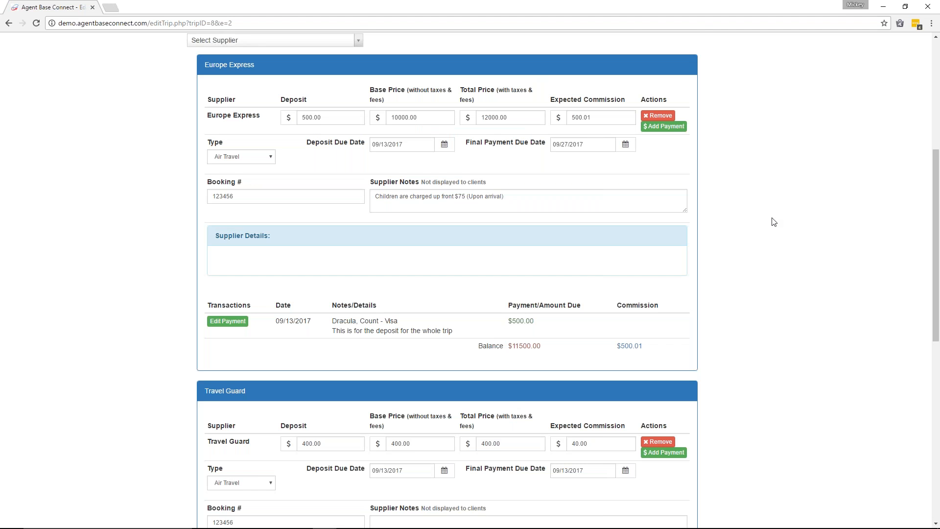
pyautogui.scroll(-2, 616, 303)
pyautogui.scroll(-3, 615, 303)
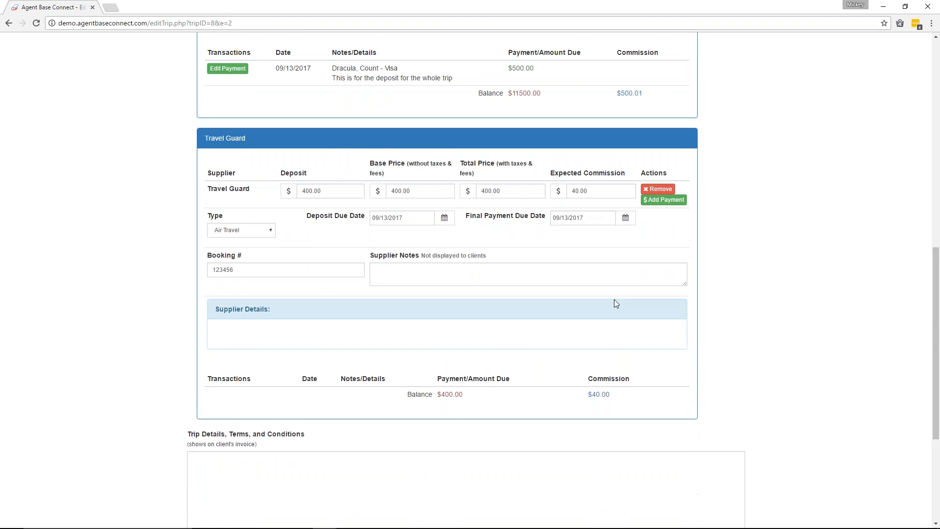
pyautogui.scroll(4, 615, 303)
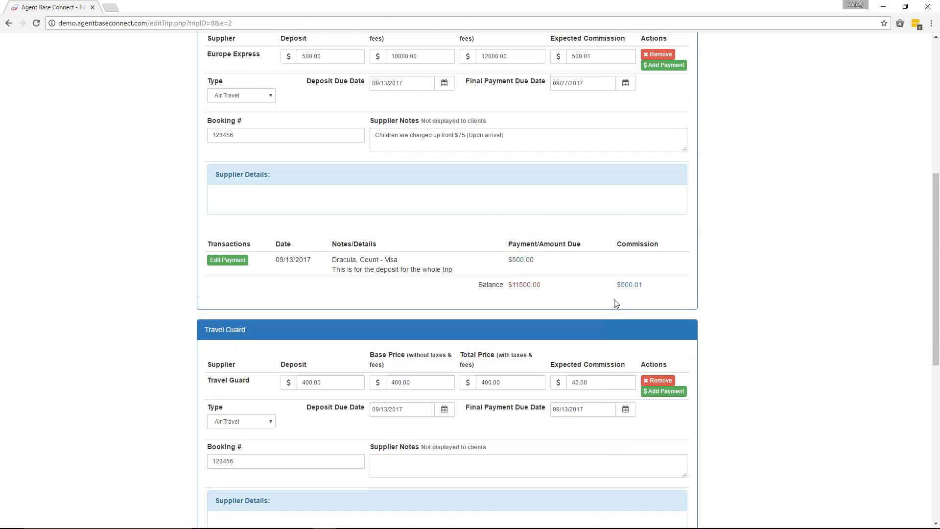
# - Review the transactions sections of Europe Express and Travel Guard, and highlight the Europe Express outstanding balance
pyautogui.scroll(1, 615, 303)
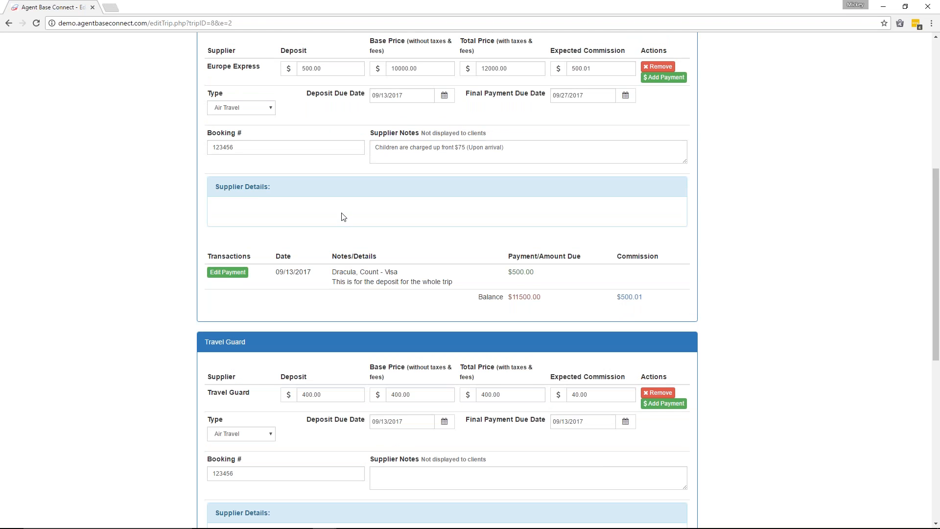
pyautogui.scroll(-4, 343, 217)
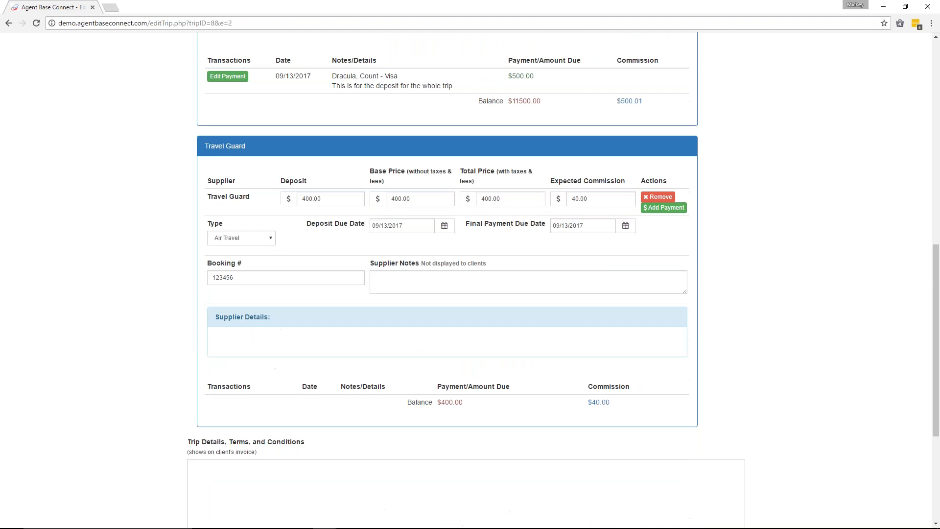
pyautogui.scroll(-2, 331, 215)
pyautogui.scroll(2, 330, 216)
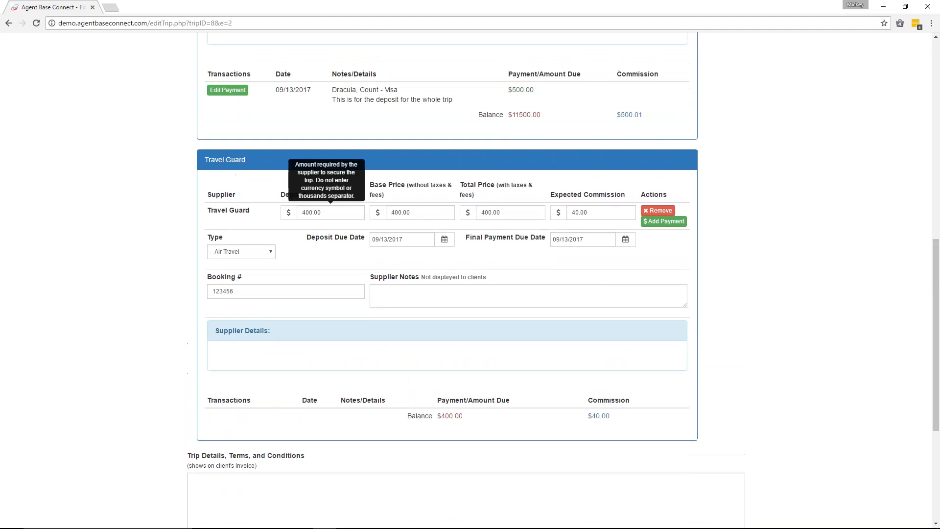
pyautogui.moveTo(548, 129); pyautogui.dragTo(511, 127)
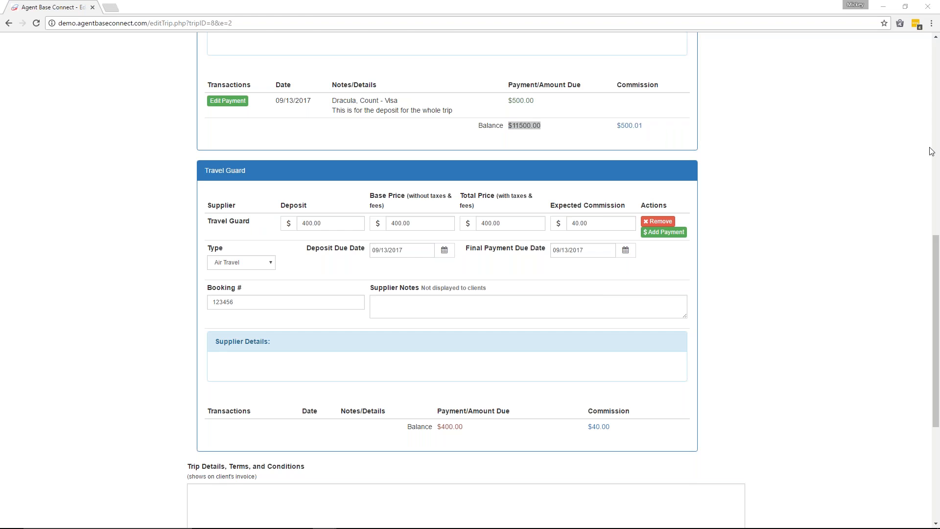
# - Leave the trip's edit page and return to the site's home page
pyautogui.scroll(9, 852, 183)
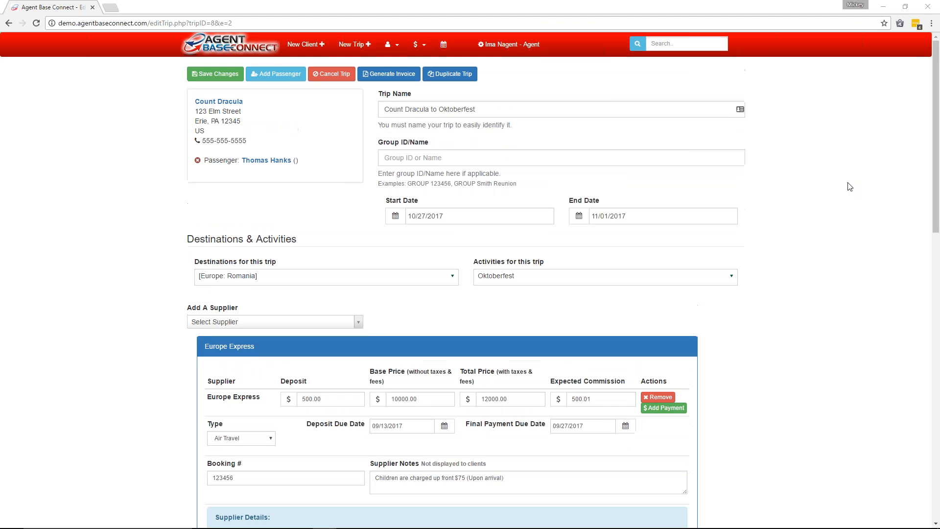
pyautogui.click(235, 45)
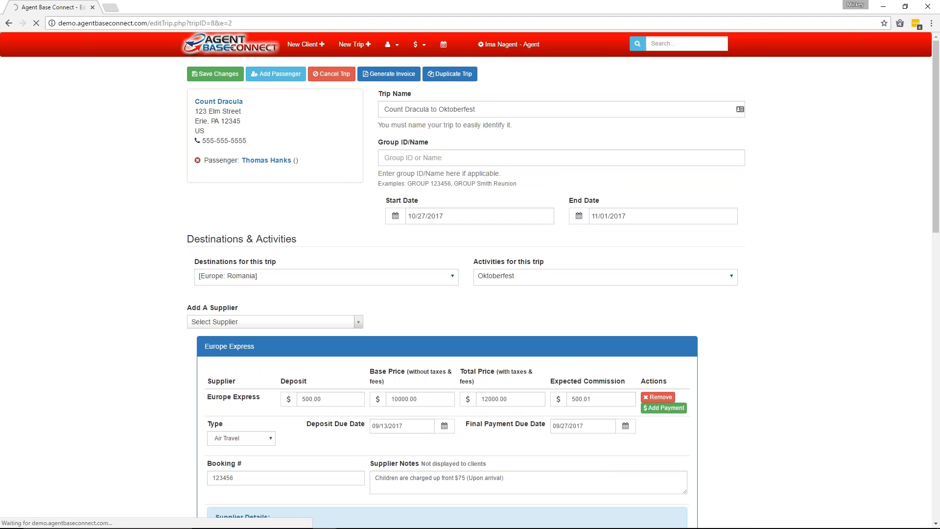